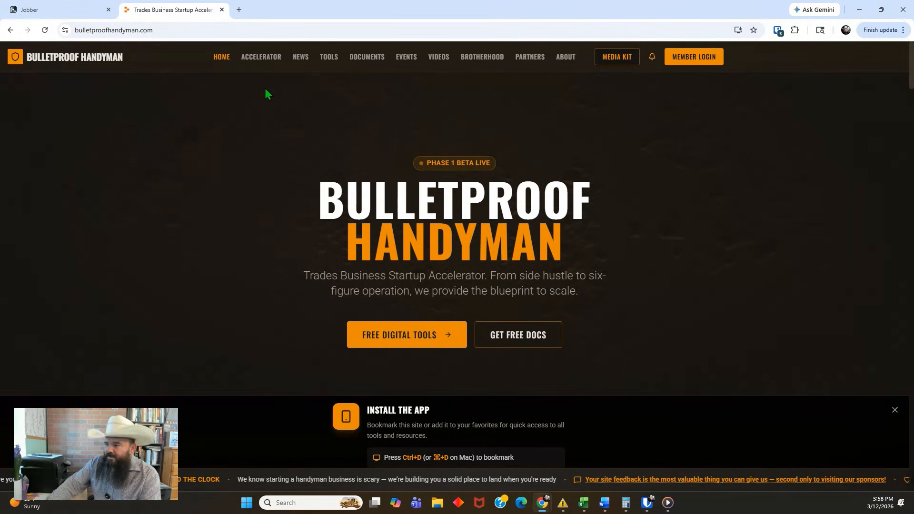
Open the Rate Book Builder from the site's business tools and dismiss the app installation banner
{"action": "left_click", "coordinate": [333, 59]}
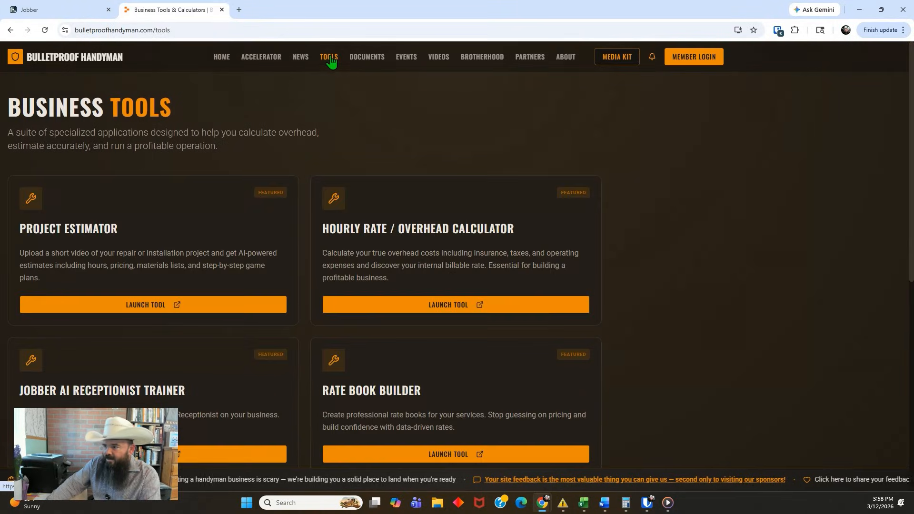
{"action": "scroll", "coordinate": [443, 214], "scroll_direction": "down", "scroll_amount": 3}
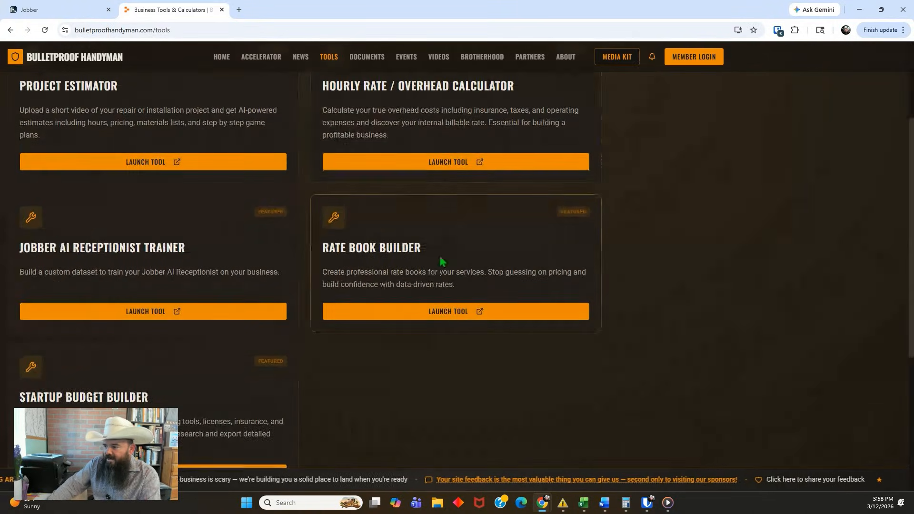
{"action": "left_click", "coordinate": [444, 313]}
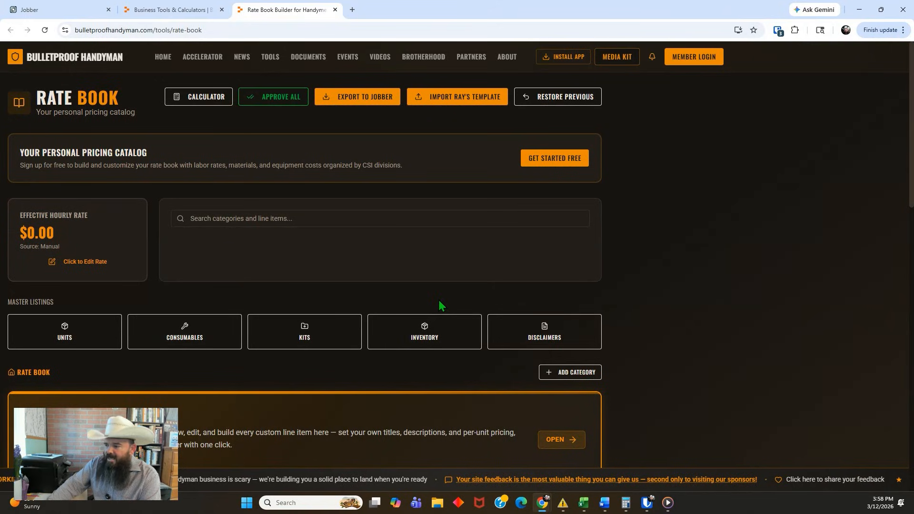
{"action": "scroll", "coordinate": [454, 283], "scroll_direction": "down", "scroll_amount": 1}
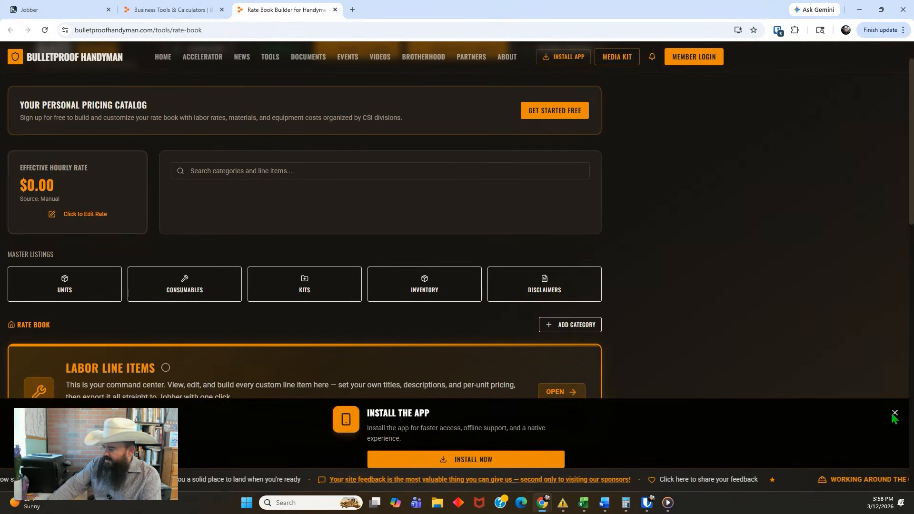
{"action": "left_click", "coordinate": [893, 414]}
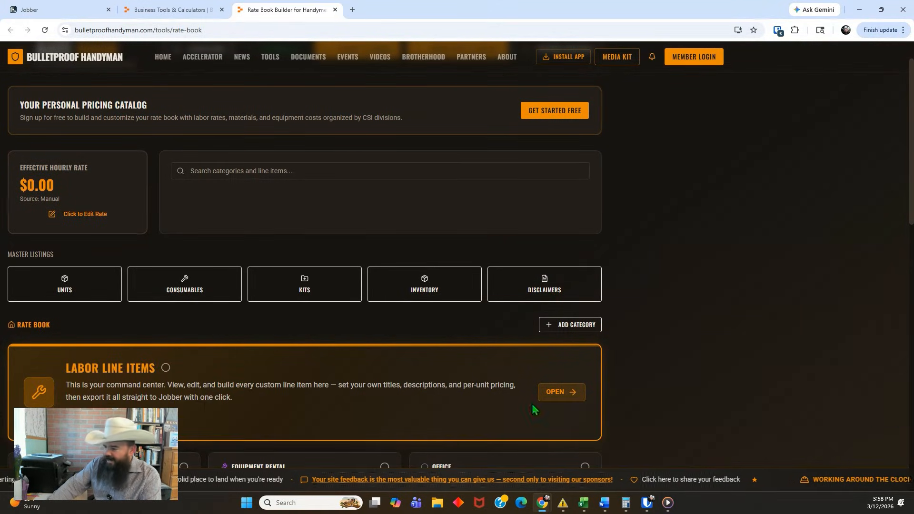
Start creating a free account from the Labor Line Items card and enter the first name, last name and email address
{"action": "left_click", "coordinate": [223, 389]}
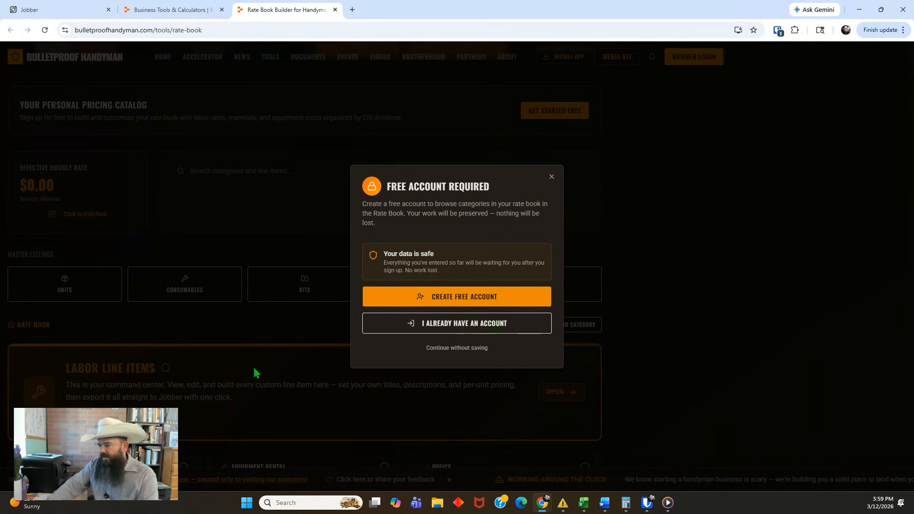
{"action": "left_click", "coordinate": [459, 299]}
{"action": "left_click", "coordinate": [252, 198]}
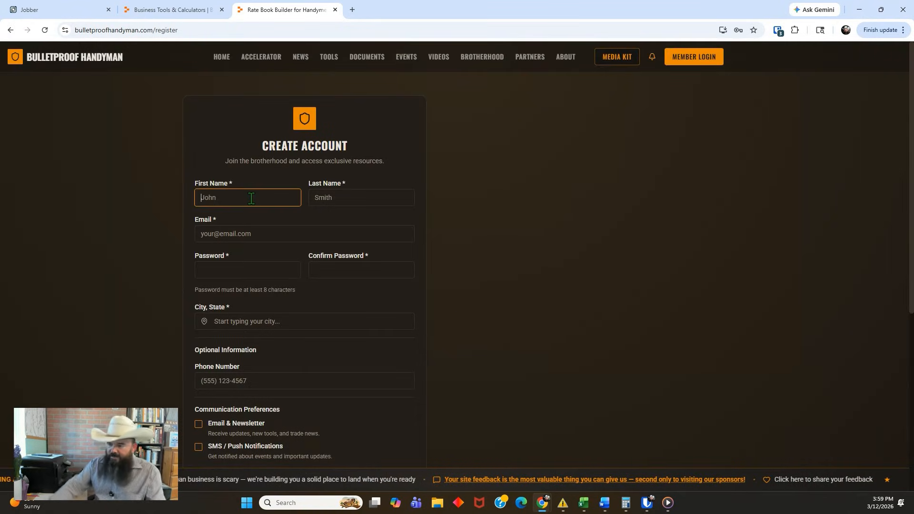
{"action": "key", "text": "Tab"}
{"action": "key", "text": "Tab"}
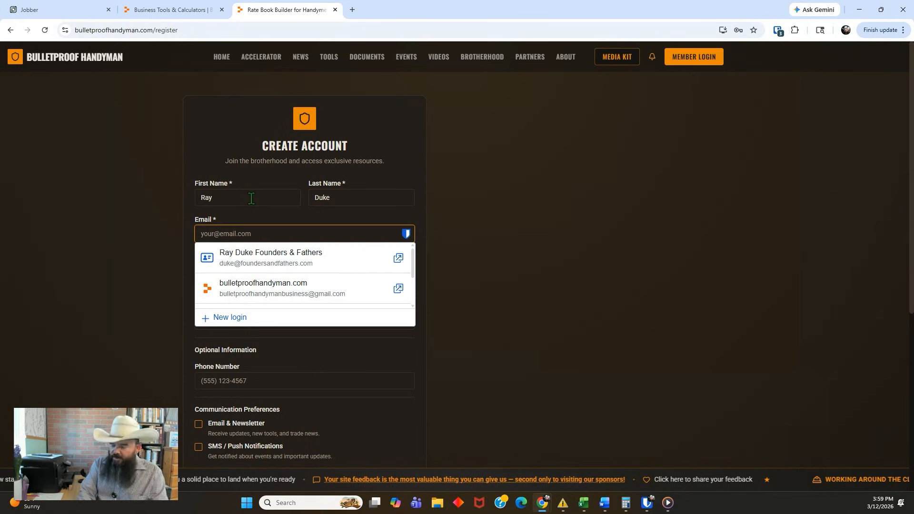
Enter the account password and repeat it in the confirmation field
{"action": "key", "text": "Tab"}
{"action": "type", "text": "•••••••••"}
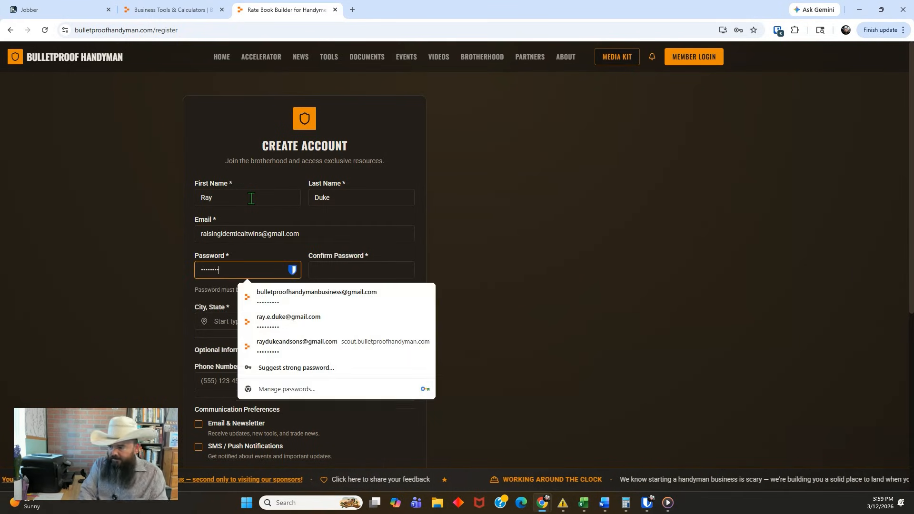
{"action": "key", "text": "Tab"}
{"action": "type", "text": "•••••••••"}
Fill in the registration's city and state from the suggested location, and add the phone number
{"action": "key", "text": "Tab"}
{"action": "type", "text": "Tucson"}
{"action": "left_click", "coordinate": [285, 345]}
{"action": "left_click", "coordinate": [256, 391]}
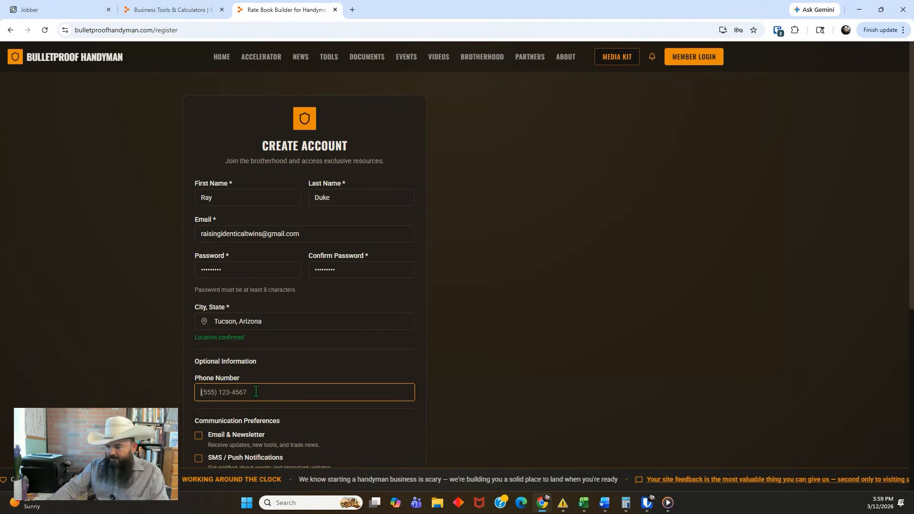
Submit the registration with Email & Newsletter and SMS / Push Notifications enabled, and dismiss the browser's offer to save the password
{"action": "scroll", "coordinate": [255, 391], "scroll_direction": "down", "scroll_amount": 4}
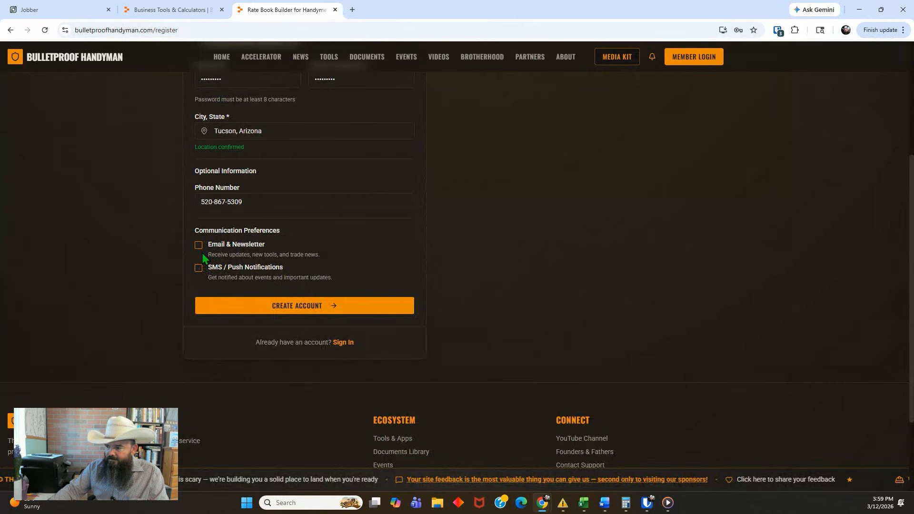
{"action": "left_click", "coordinate": [297, 306]}
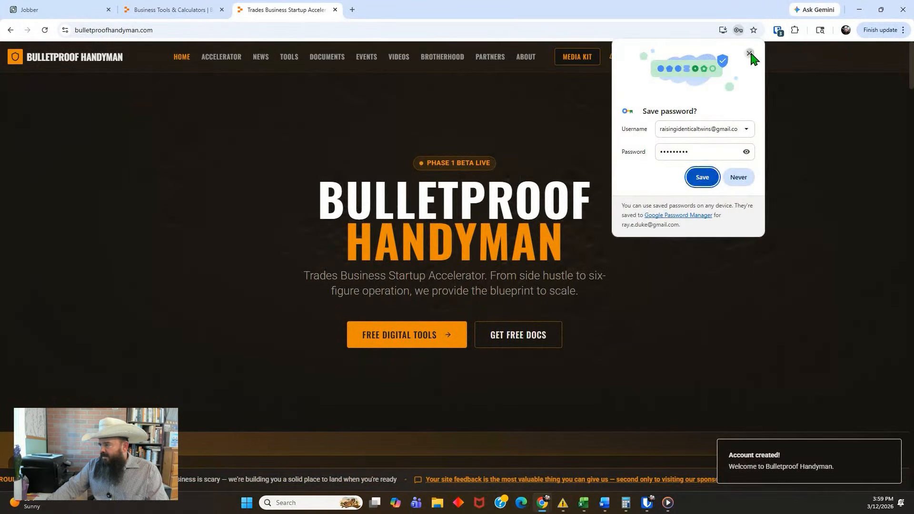
{"action": "left_click", "coordinate": [749, 54]}
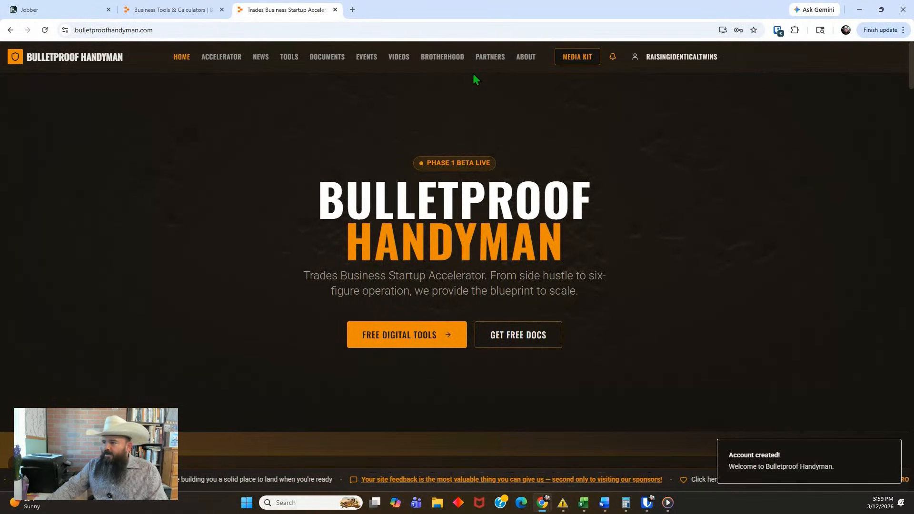
Reopen the Rate Book Builder from the business tools and import the site's ready-made template over the current rate book
{"action": "left_click", "coordinate": [287, 60]}
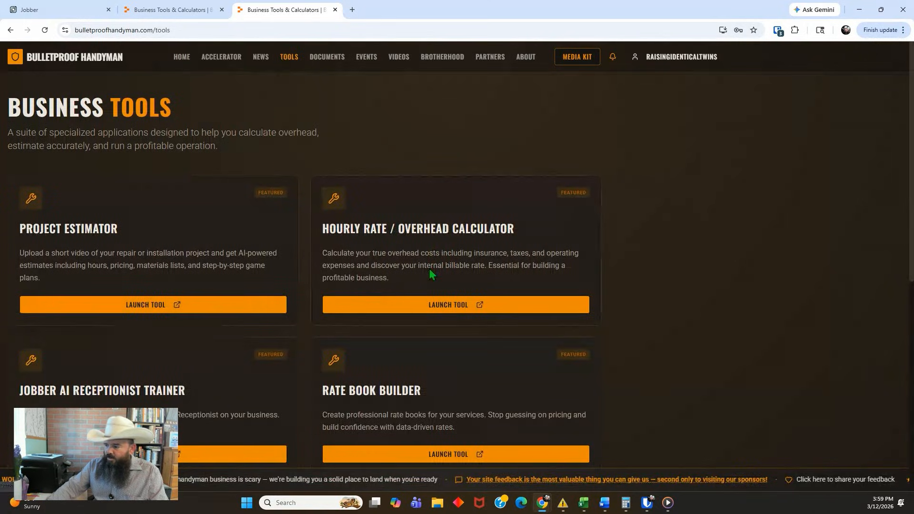
{"action": "scroll", "coordinate": [431, 286], "scroll_direction": "down", "scroll_amount": 3}
{"action": "left_click", "coordinate": [437, 311]}
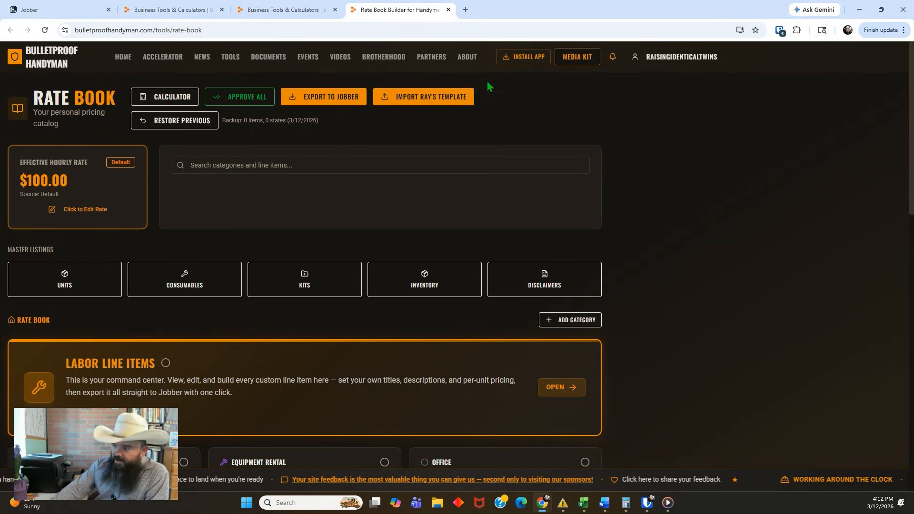
{"action": "left_click", "coordinate": [420, 98]}
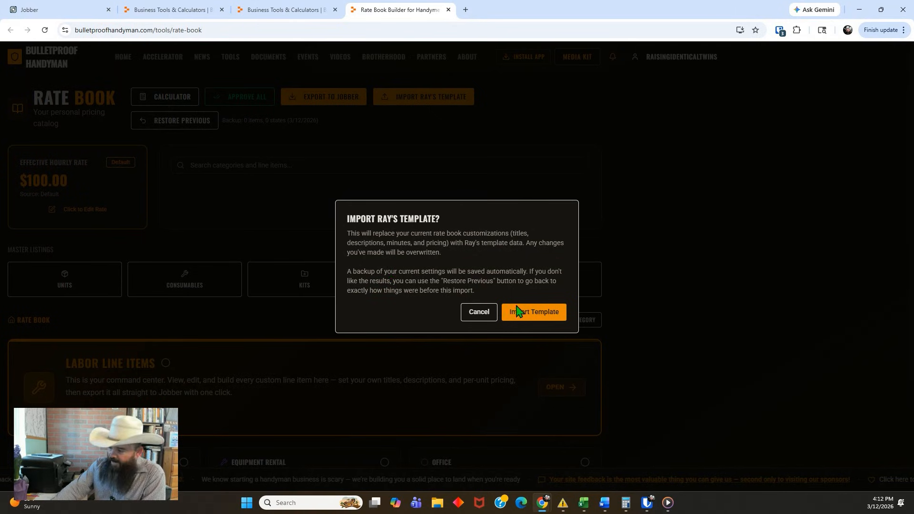
{"action": "left_click", "coordinate": [539, 318]}
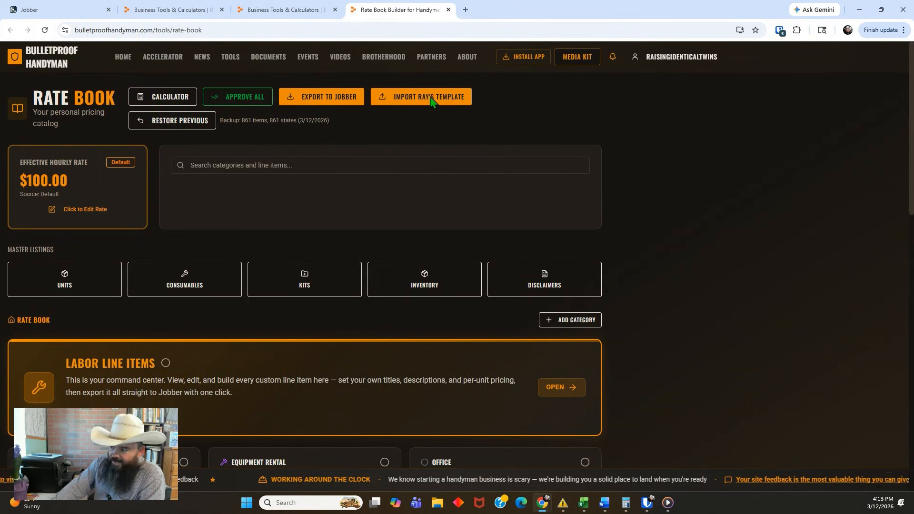
Examine the ceiling fan line items and their prices under Labor > Electrical > Lighting in the rate book
{"action": "left_click", "coordinate": [230, 373]}
{"action": "scroll", "coordinate": [296, 333], "scroll_direction": "down", "scroll_amount": 3}
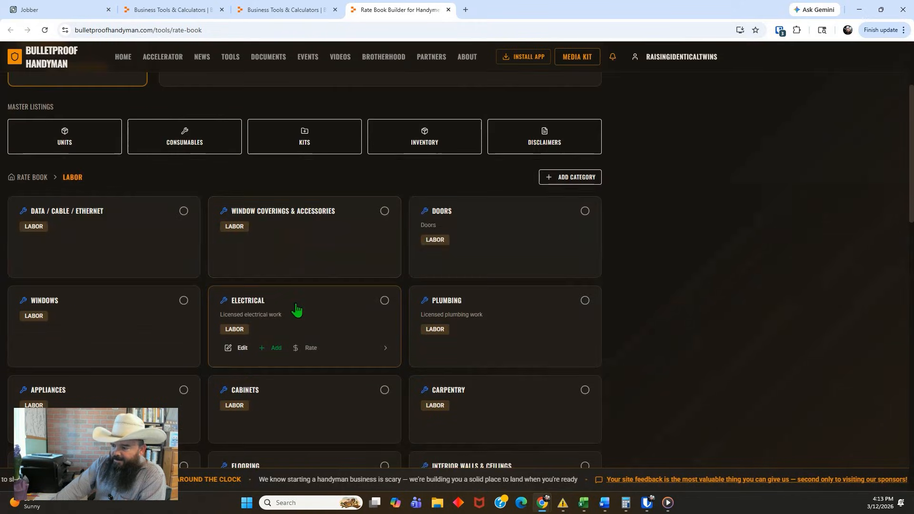
{"action": "left_click", "coordinate": [257, 307]}
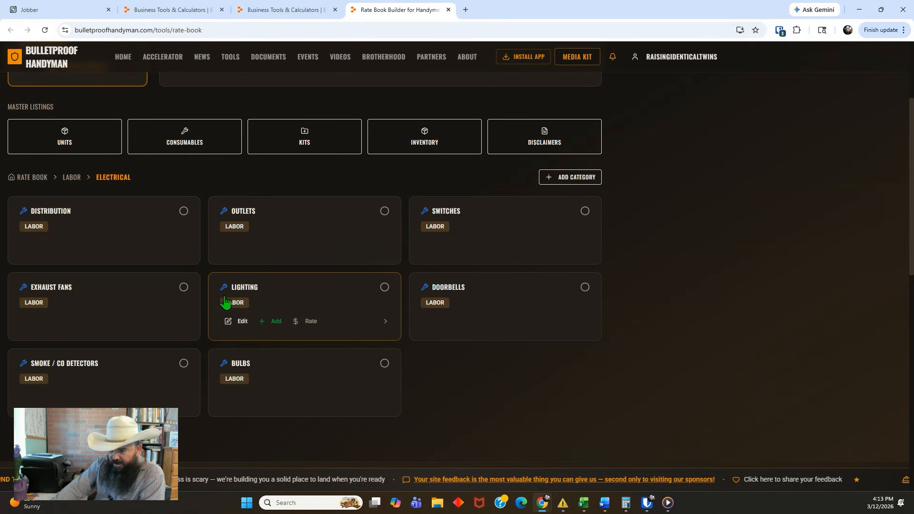
{"action": "left_click", "coordinate": [285, 291]}
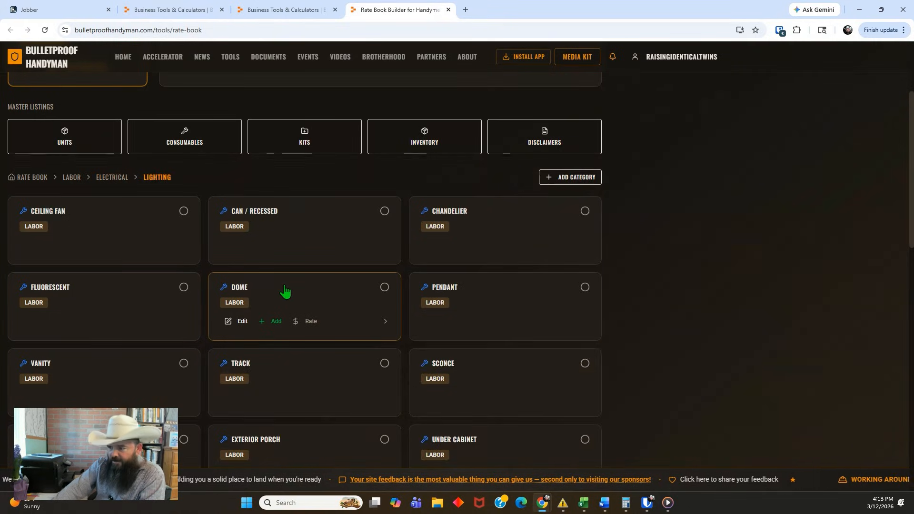
{"action": "left_click", "coordinate": [86, 215]}
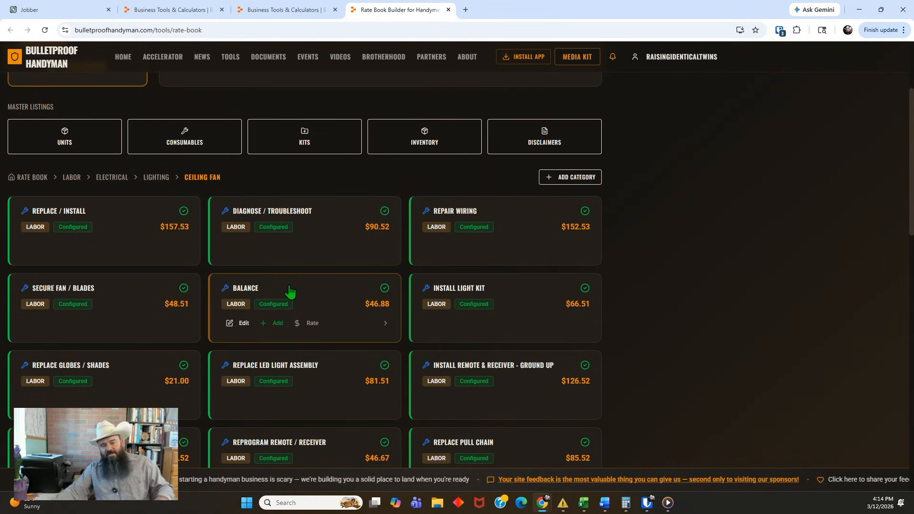
{"action": "scroll", "coordinate": [339, 284], "scroll_direction": "down", "scroll_amount": 2}
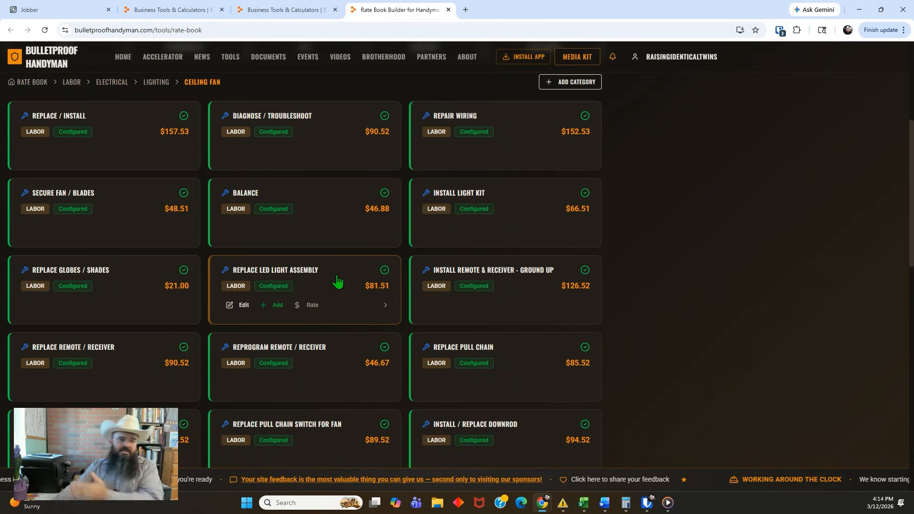
Export the rate book as a file for Jobber and close the download list
{"action": "scroll", "coordinate": [336, 280], "scroll_direction": "up", "scroll_amount": 5}
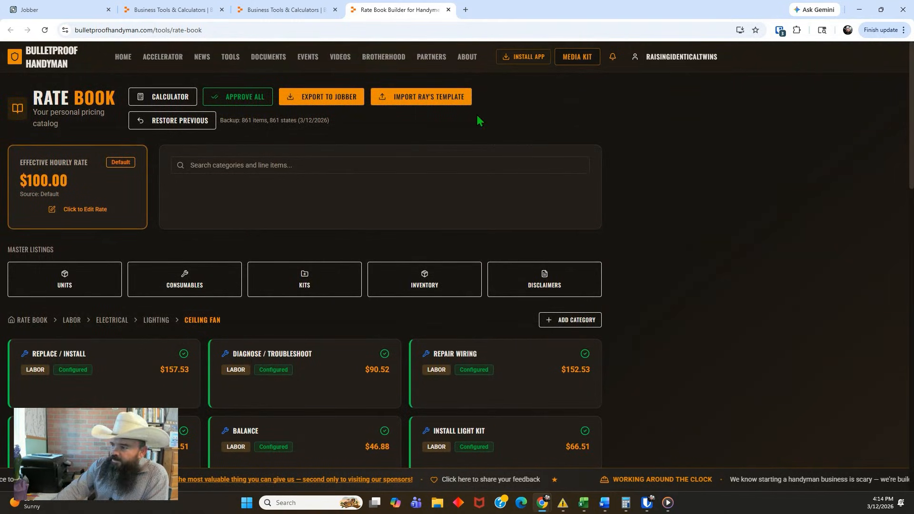
{"action": "left_click", "coordinate": [322, 98]}
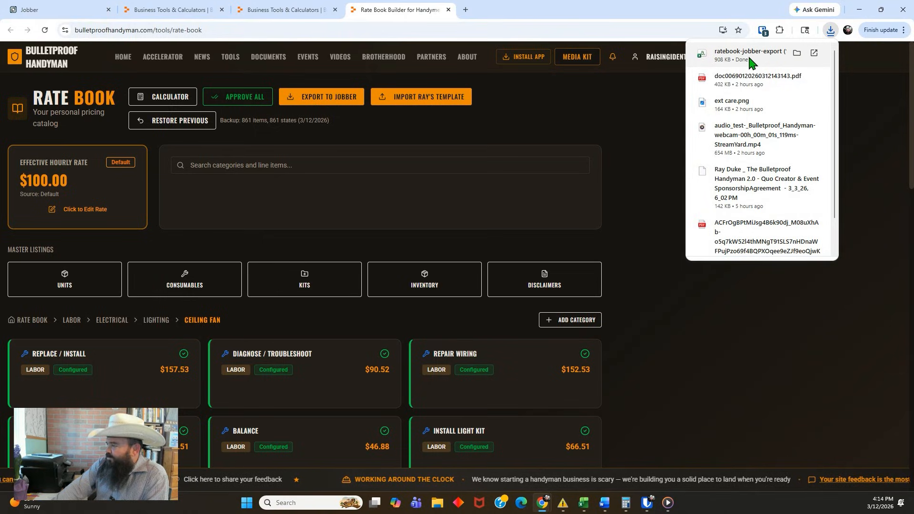
{"action": "left_click", "coordinate": [650, 104]}
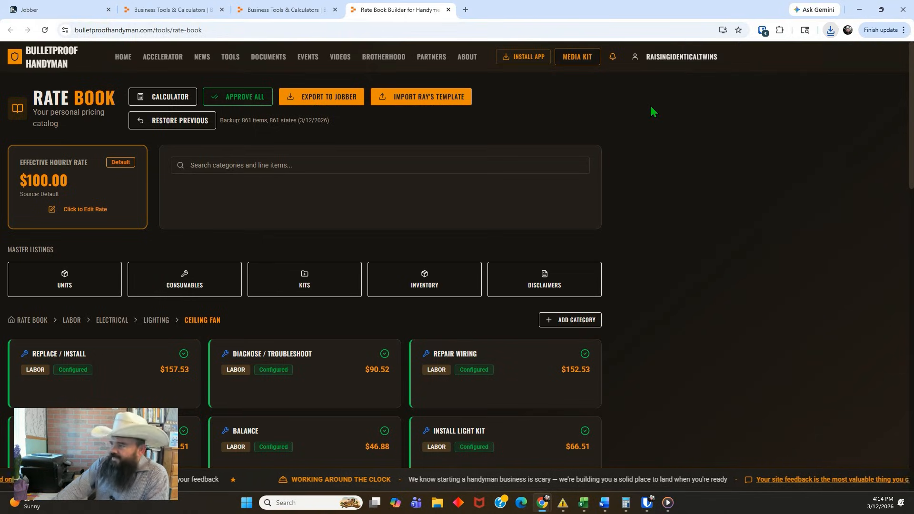
Switch to Jobber and open the Products & Services settings
{"action": "left_click", "coordinate": [61, 11]}
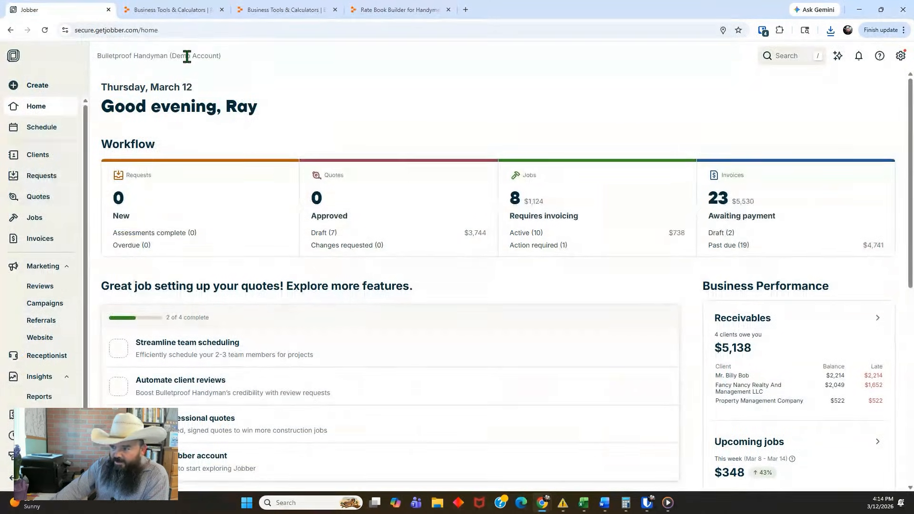
{"action": "left_click", "coordinate": [901, 57]}
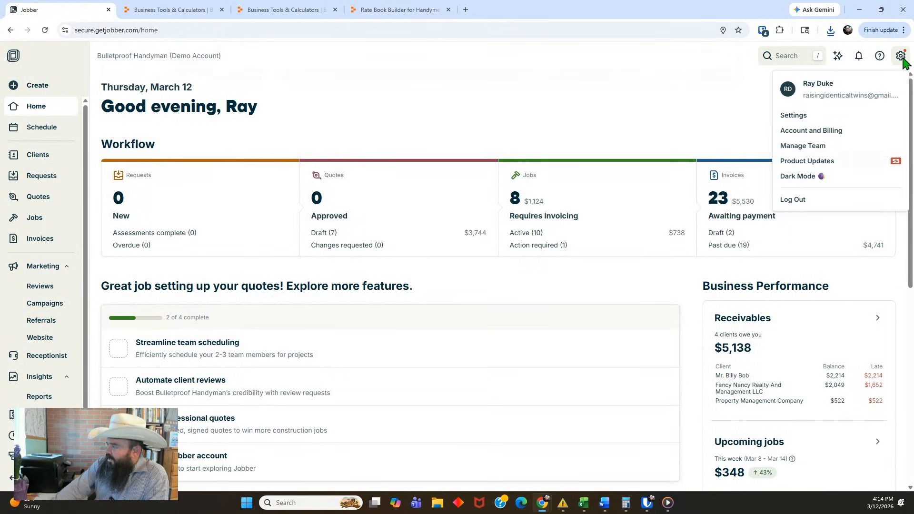
{"action": "left_click", "coordinate": [791, 115]}
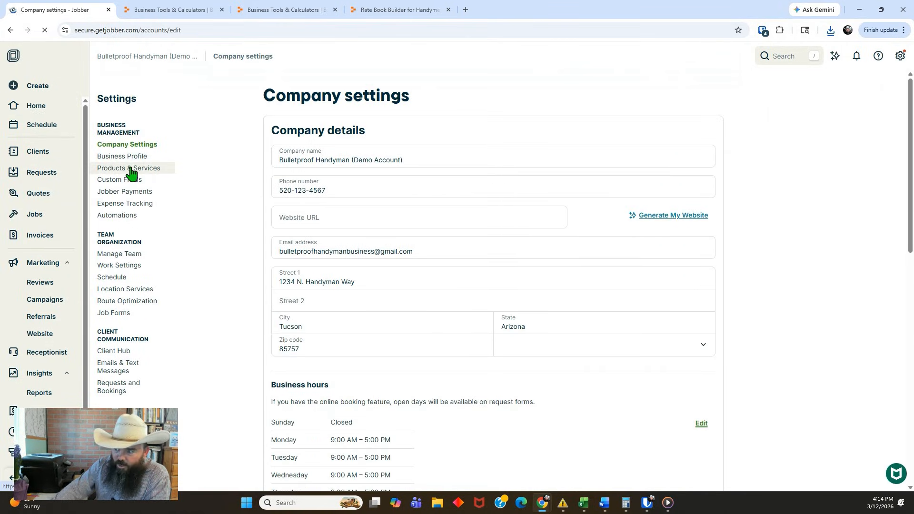
{"action": "left_click", "coordinate": [129, 169]}
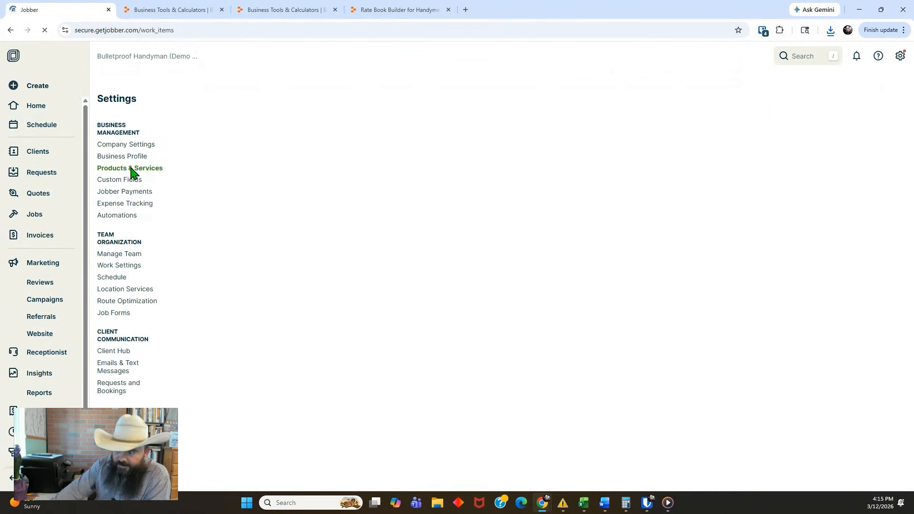
Import ratebook-jobber-export (19).csv into Products & Services, with updating of previously added products and services enabled
{"action": "scroll", "coordinate": [504, 193], "scroll_direction": "down", "scroll_amount": 10}
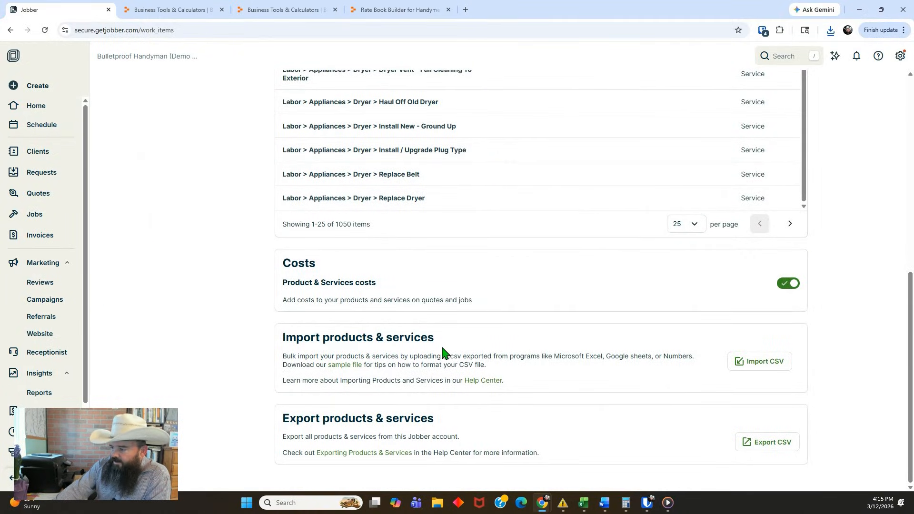
{"action": "left_click", "coordinate": [758, 364]}
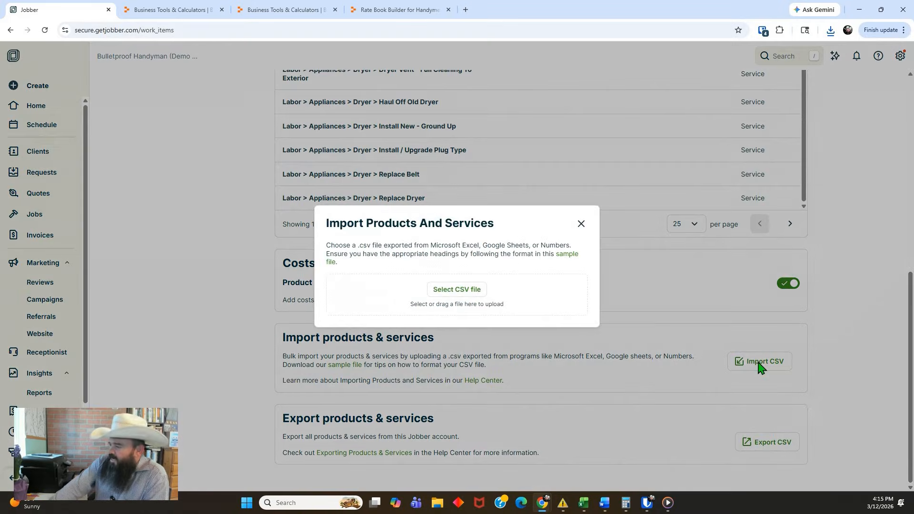
{"action": "left_click", "coordinate": [456, 292]}
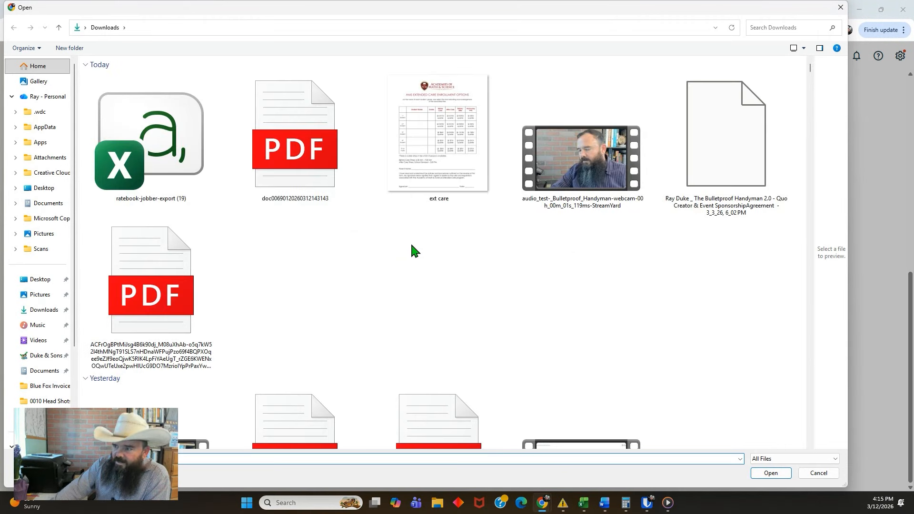
{"action": "double_click", "coordinate": [168, 135]}
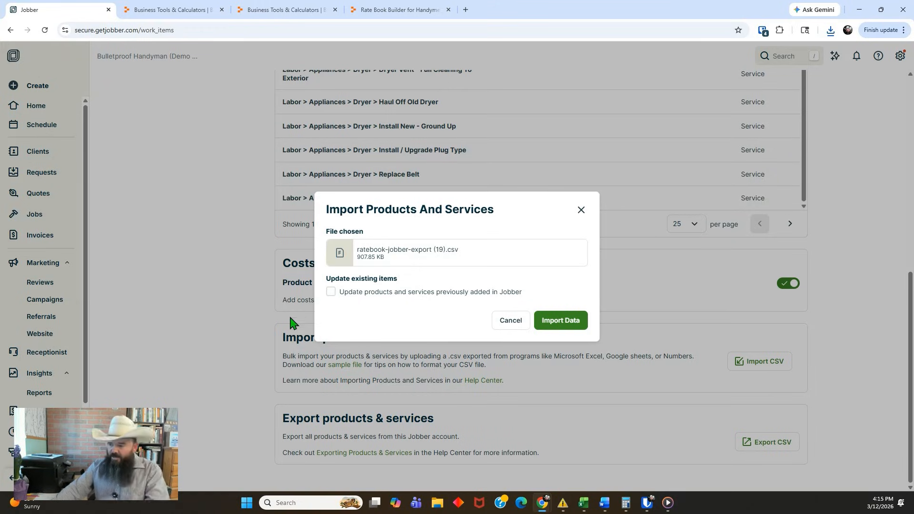
{"action": "left_click", "coordinate": [331, 292]}
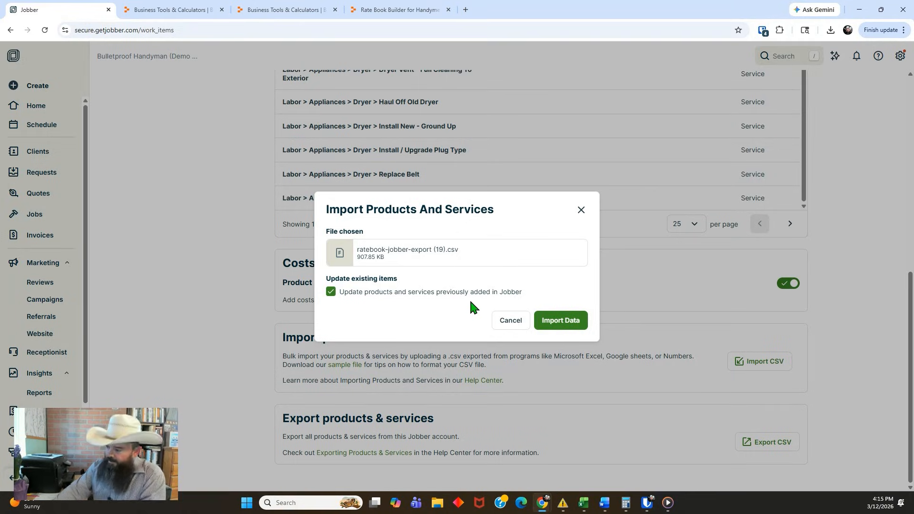
{"action": "left_click", "coordinate": [558, 328]}
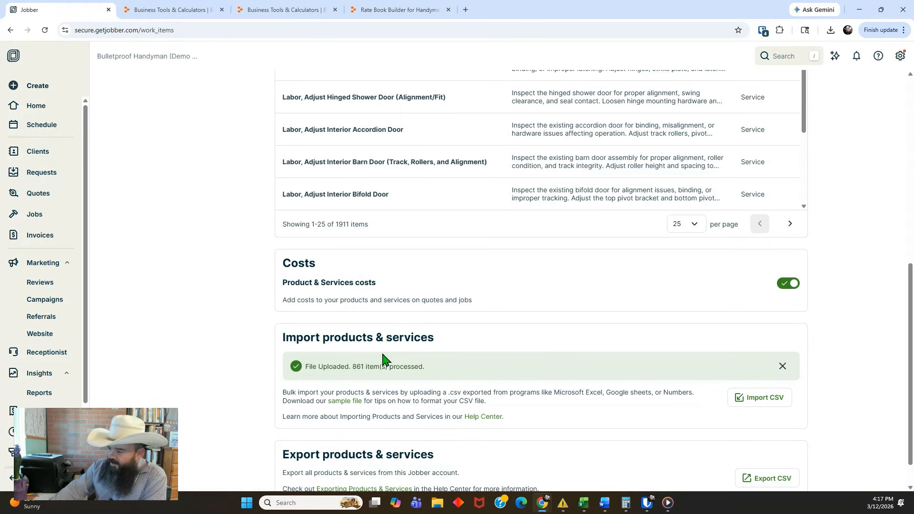
Leave the Products & Services settings and start a new job in Jobber
{"action": "scroll", "coordinate": [538, 357], "scroll_direction": "down", "scroll_amount": 1}
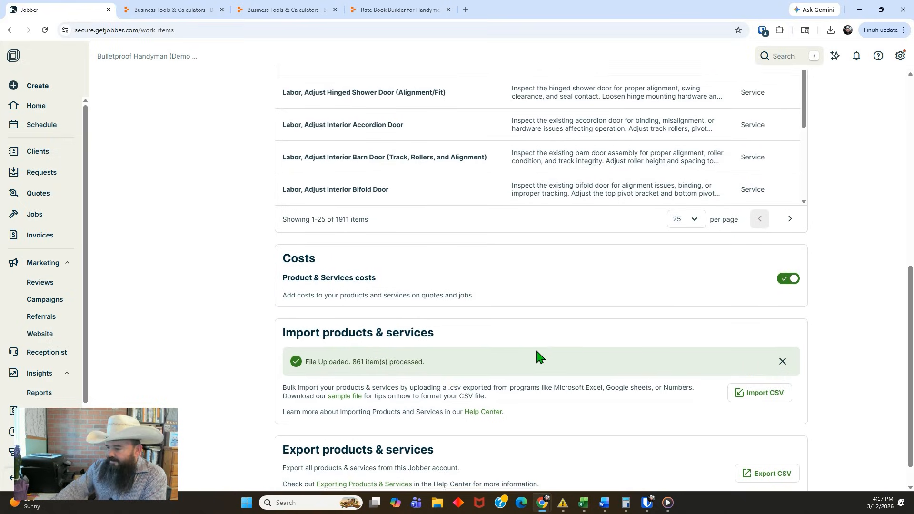
{"action": "scroll", "coordinate": [536, 354], "scroll_direction": "down", "scroll_amount": 1}
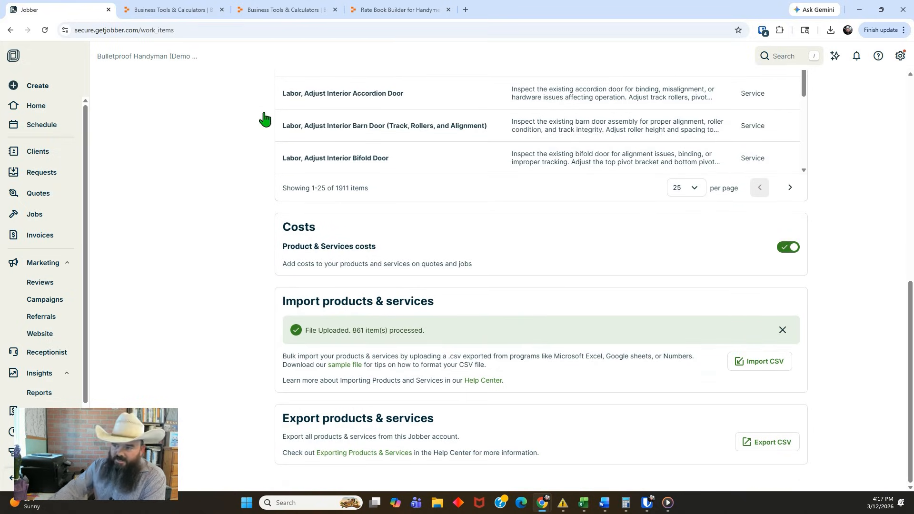
{"action": "left_click", "coordinate": [42, 111]}
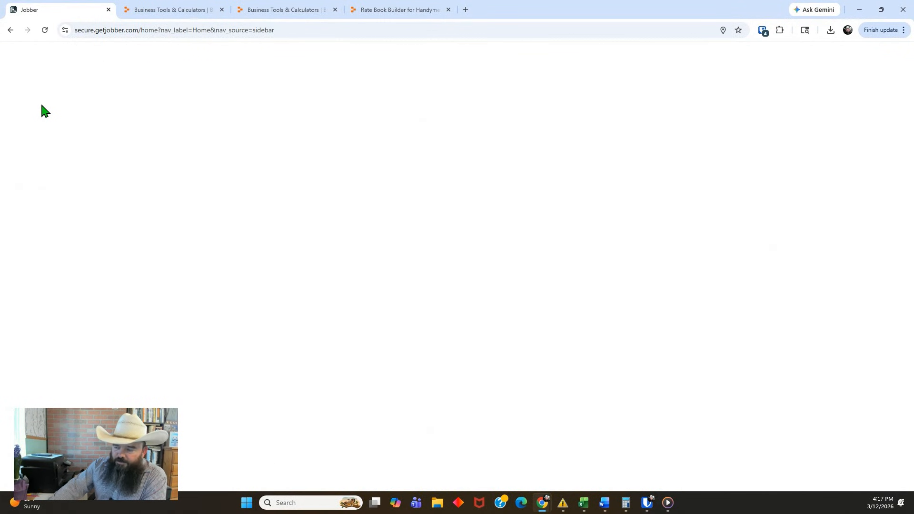
{"action": "left_click", "coordinate": [38, 87]}
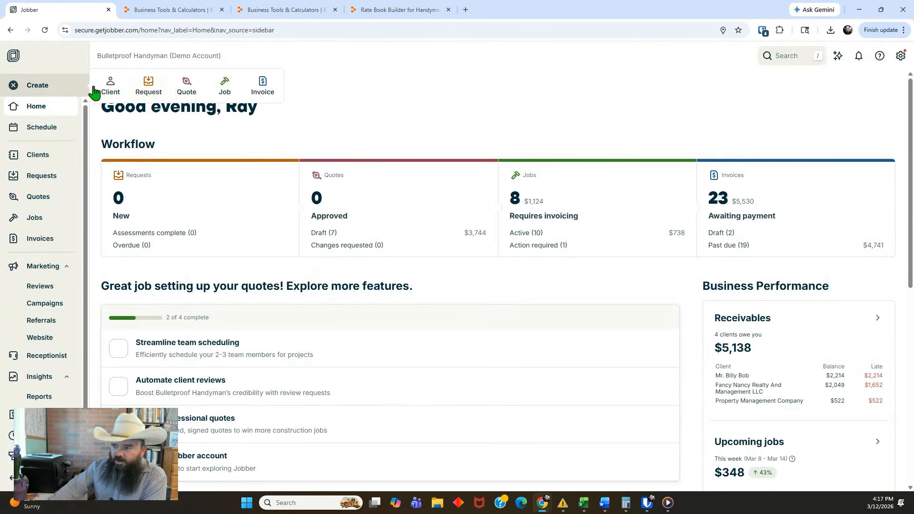
{"action": "left_click", "coordinate": [224, 88]}
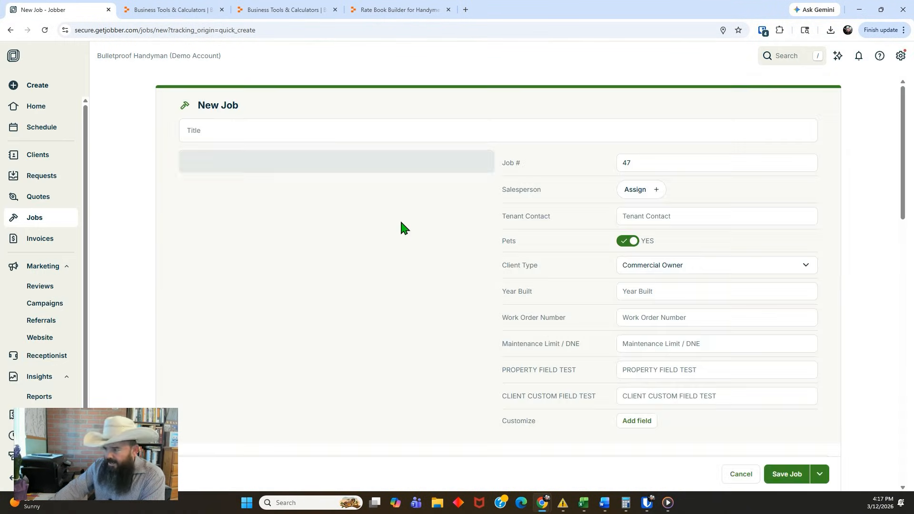
Search for "ceiling" in the name of the new job's first product/service line item
{"action": "scroll", "coordinate": [342, 202], "scroll_direction": "down", "scroll_amount": 4}
{"action": "scroll", "coordinate": [333, 198], "scroll_direction": "down", "scroll_amount": 10}
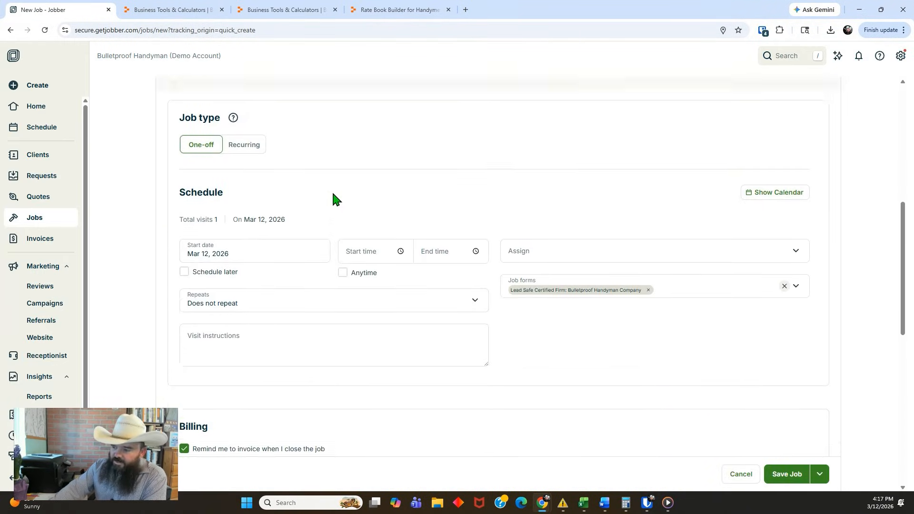
{"action": "scroll", "coordinate": [329, 186], "scroll_direction": "down", "scroll_amount": 1}
{"action": "scroll", "coordinate": [330, 186], "scroll_direction": "up", "scroll_amount": 1}
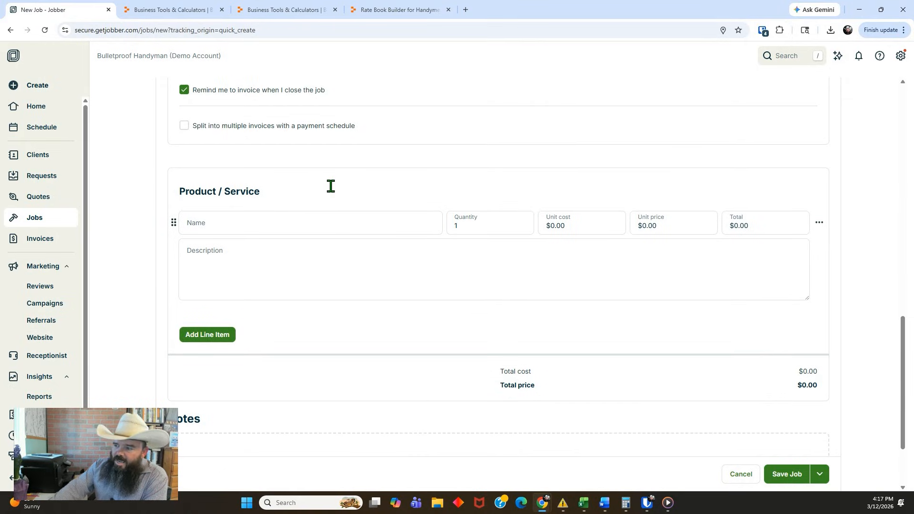
{"action": "scroll", "coordinate": [263, 204], "scroll_direction": "down", "scroll_amount": 2}
{"action": "left_click", "coordinate": [281, 128]}
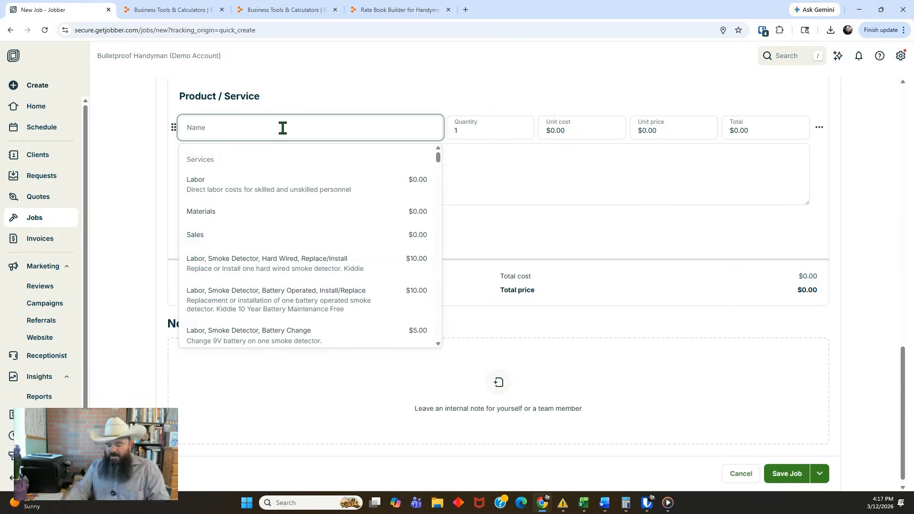
{"action": "type", "text": "ceiling"}
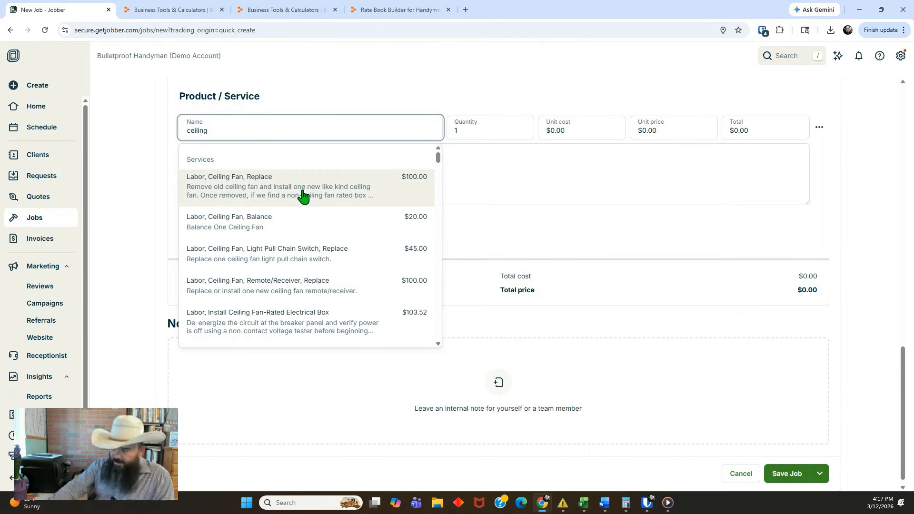
Browse the ceiling fan services and add "Labor, Reprogram Remote / Receiver (Ceiling Fan)" to the job
{"action": "scroll", "coordinate": [304, 195], "scroll_direction": "down", "scroll_amount": 6}
{"action": "scroll", "coordinate": [302, 195], "scroll_direction": "down", "scroll_amount": 3}
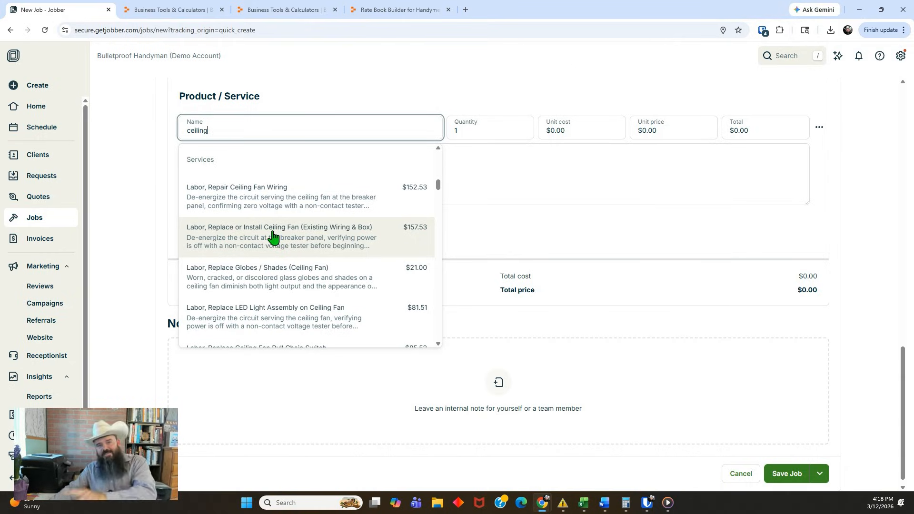
{"action": "scroll", "coordinate": [272, 237], "scroll_direction": "up", "scroll_amount": 5}
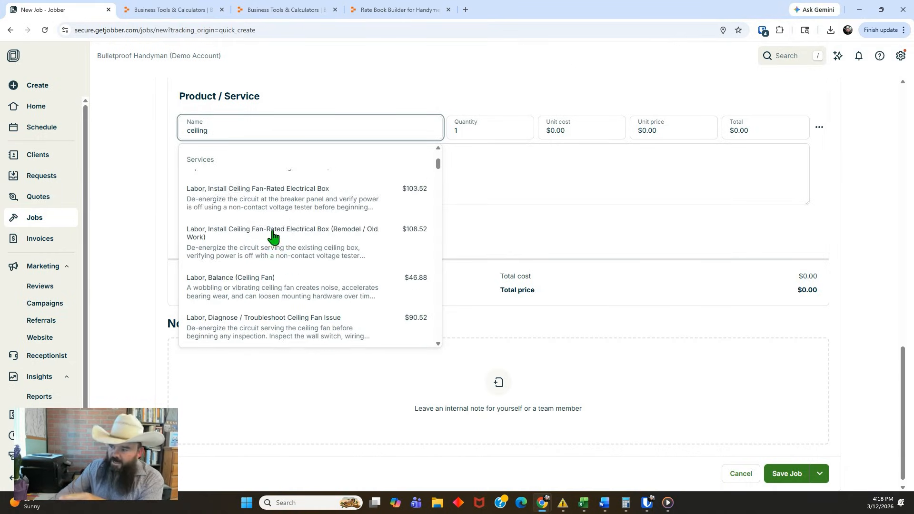
{"action": "scroll", "coordinate": [310, 204], "scroll_direction": "up", "scroll_amount": 2}
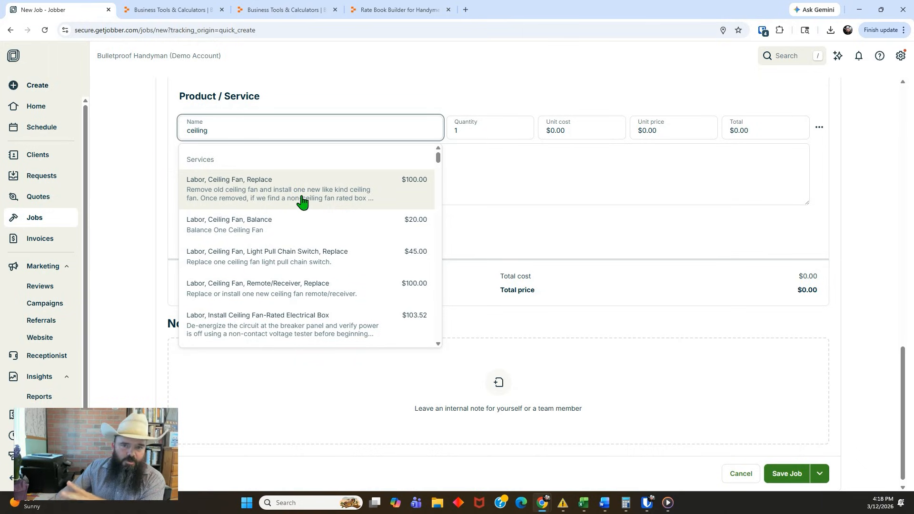
{"action": "scroll", "coordinate": [302, 202], "scroll_direction": "down", "scroll_amount": 10}
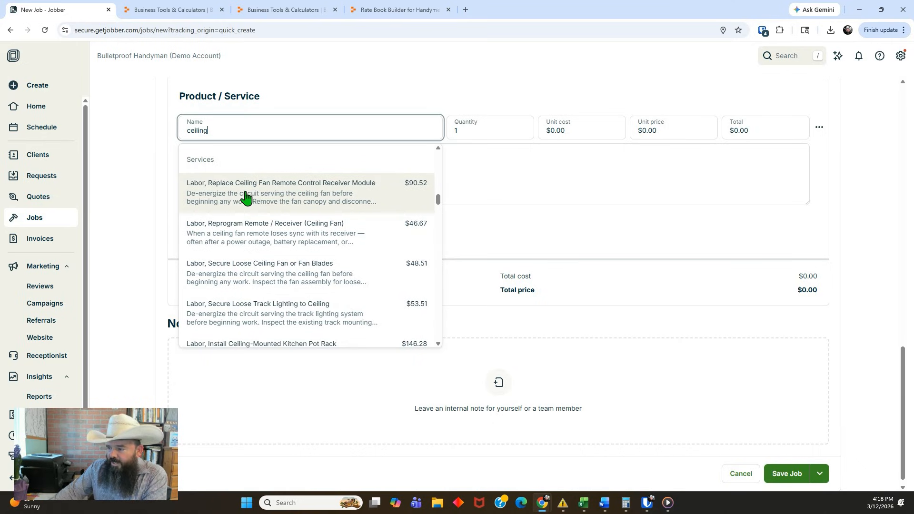
{"action": "left_click", "coordinate": [265, 229]}
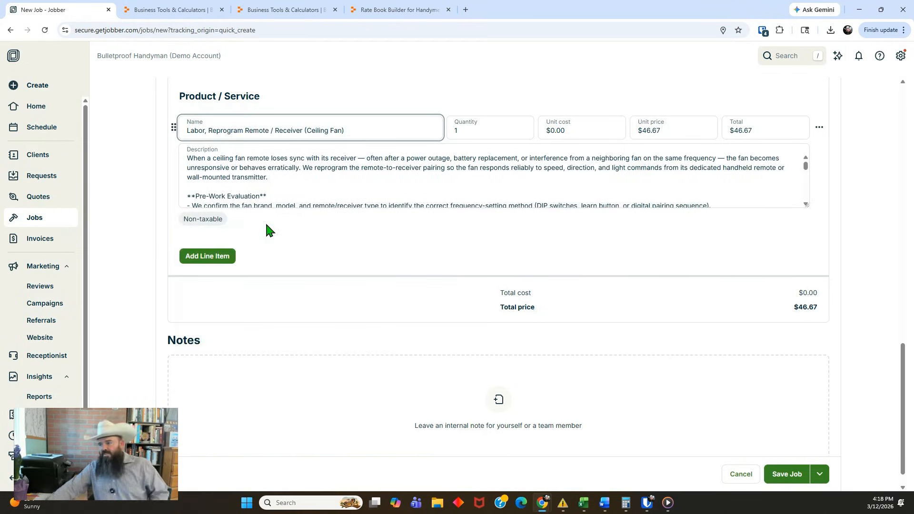
Read through the full description of the job's ceiling fan remote reprogramming line item
{"action": "left_click", "coordinate": [394, 188]}
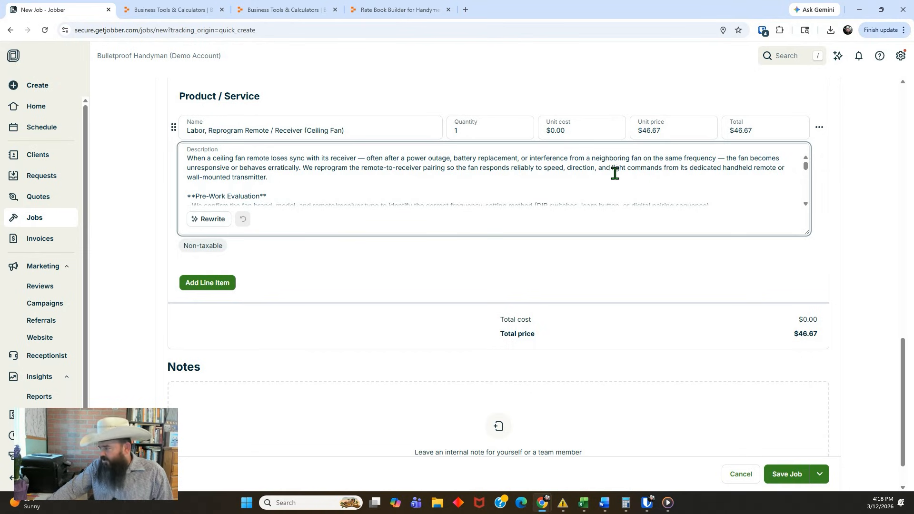
{"action": "scroll", "coordinate": [315, 155], "scroll_direction": "down", "scroll_amount": 1}
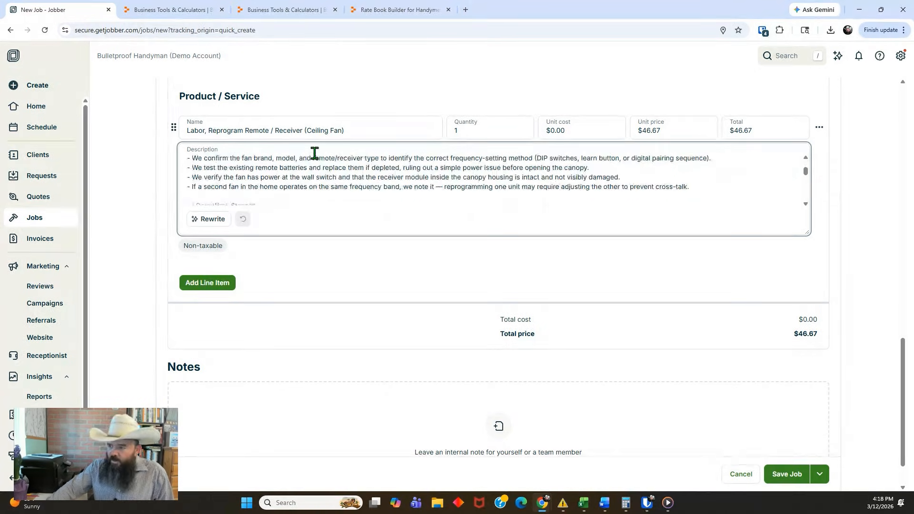
{"action": "scroll", "coordinate": [304, 159], "scroll_direction": "up", "scroll_amount": 1}
{"action": "scroll", "coordinate": [303, 179], "scroll_direction": "down", "scroll_amount": 1}
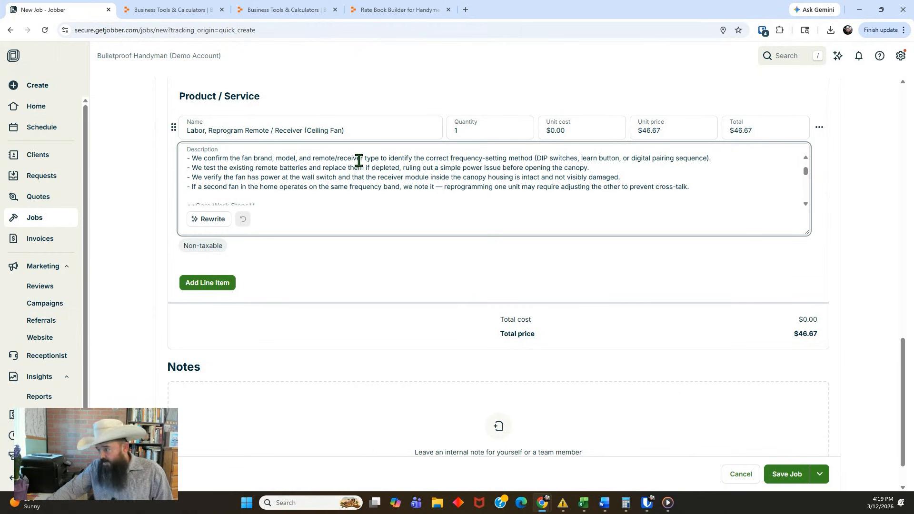
{"action": "scroll", "coordinate": [403, 176], "scroll_direction": "down", "scroll_amount": 1}
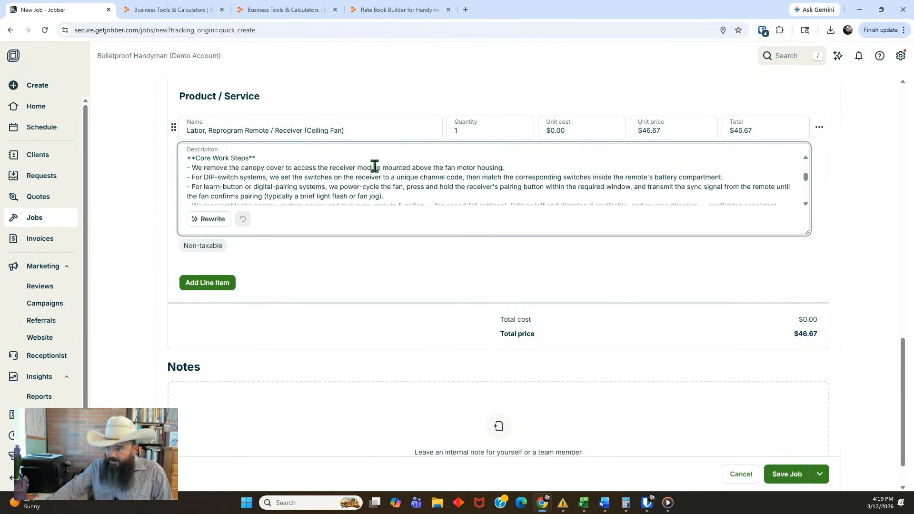
{"action": "scroll", "coordinate": [255, 147], "scroll_direction": "down", "scroll_amount": 4}
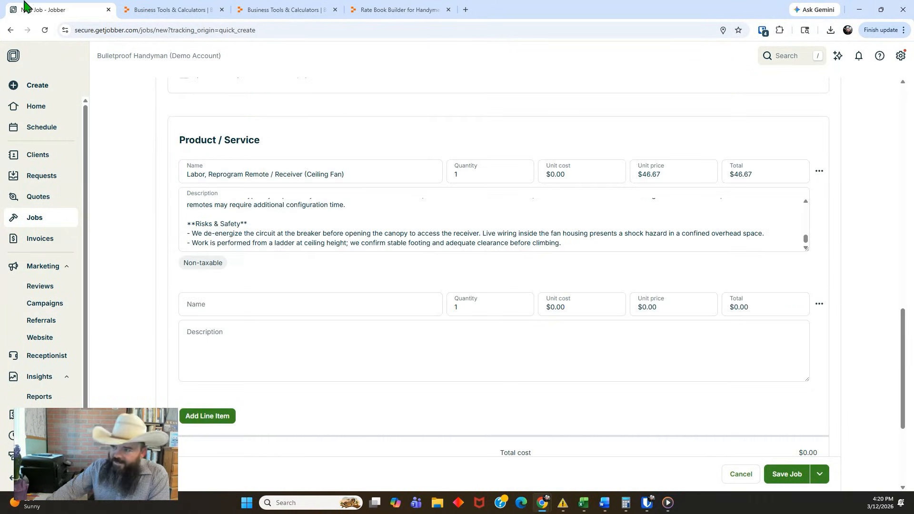
Discard the unsaved Jobber job, switch to the Rate Book Builder and close the Reprogram Remote / Receiver details
{"action": "left_click", "coordinate": [108, 10]}
{"action": "left_click", "coordinate": [497, 90]}
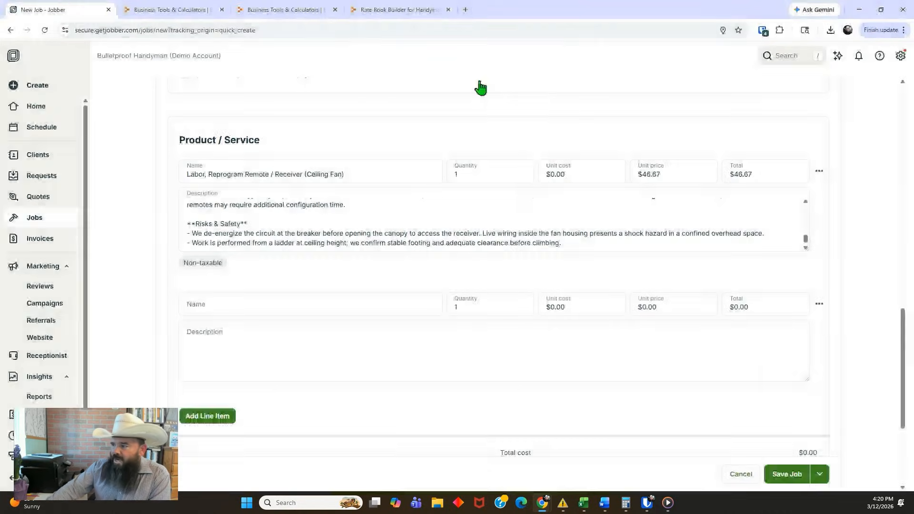
{"action": "left_click", "coordinate": [286, 10]}
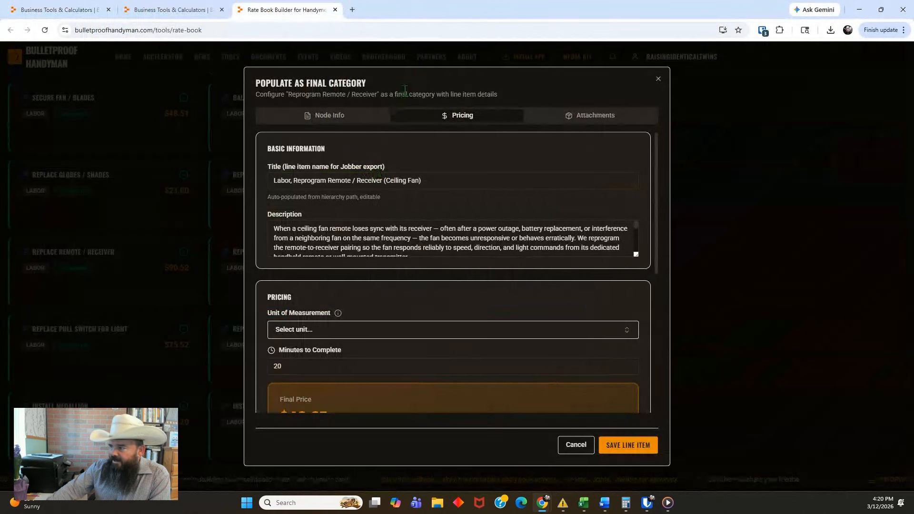
{"action": "left_click", "coordinate": [657, 78]}
Open the Diagnose / Troubleshoot ceiling fan line item for editing and review its description and pricing
{"action": "mouse_move", "coordinate": [291, 185]}
{"action": "scroll", "coordinate": [291, 183], "scroll_direction": "down", "scroll_amount": 1}
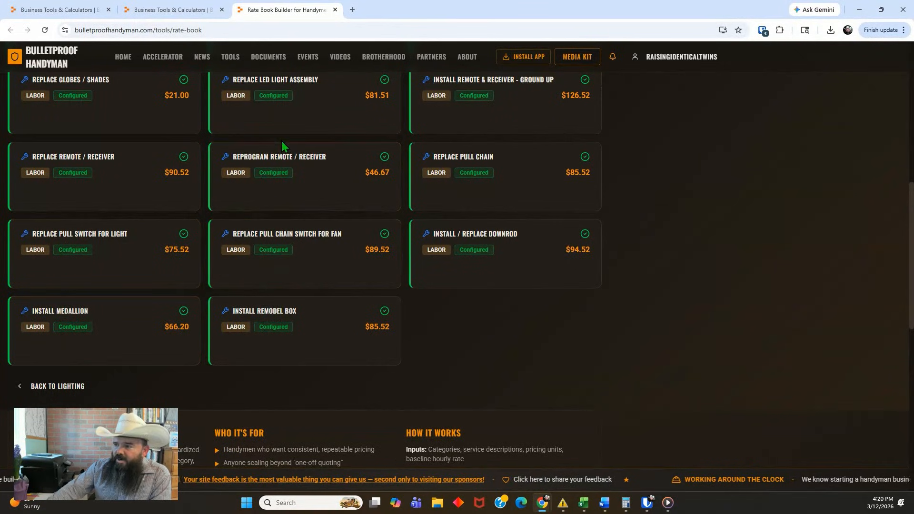
{"action": "scroll", "coordinate": [282, 144], "scroll_direction": "up", "scroll_amount": 5}
{"action": "mouse_move", "coordinate": [235, 167]}
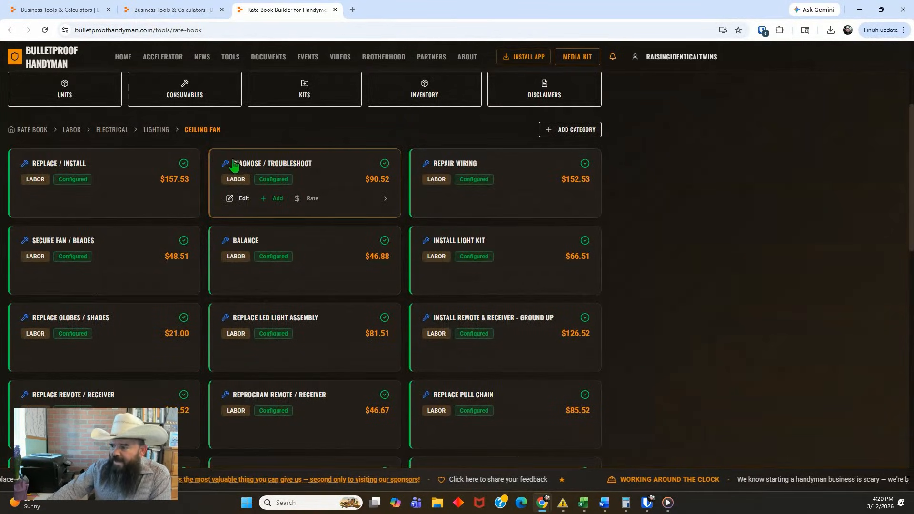
{"action": "left_click", "coordinate": [241, 198]}
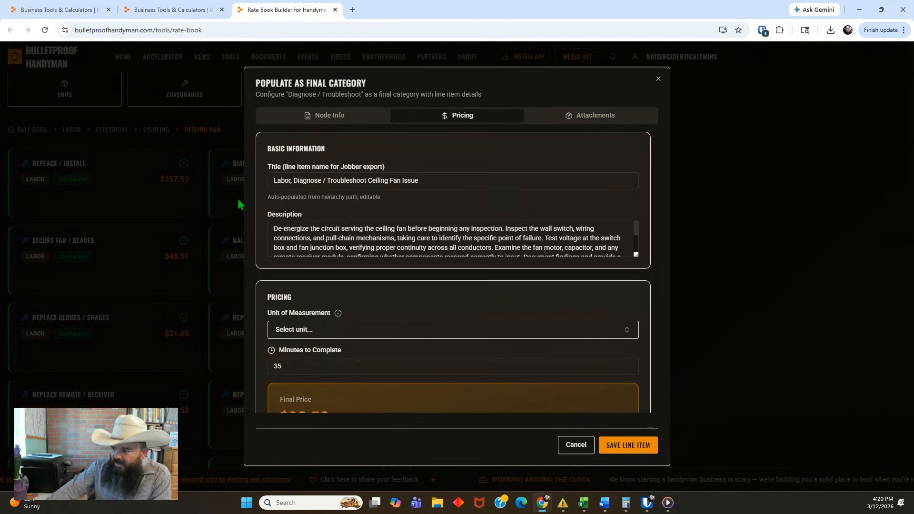
{"action": "scroll", "coordinate": [359, 231], "scroll_direction": "down", "scroll_amount": 3}
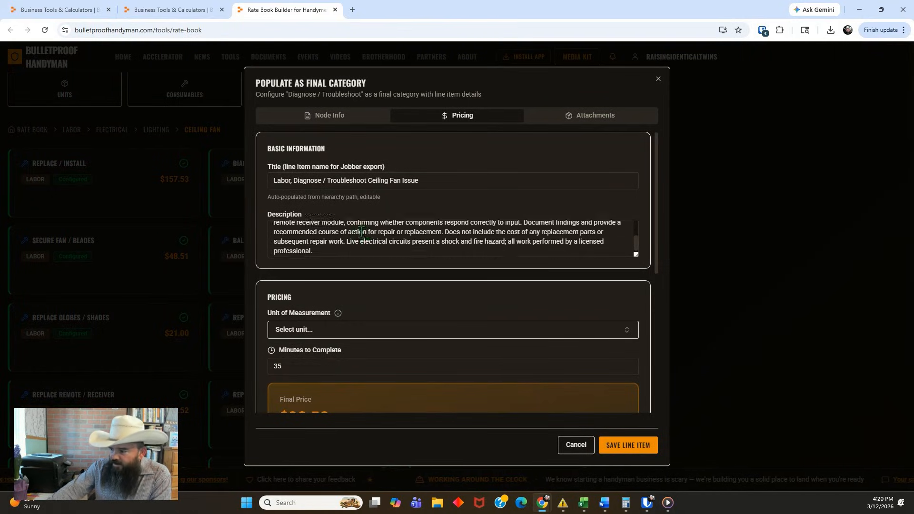
{"action": "scroll", "coordinate": [323, 290], "scroll_direction": "down", "scroll_amount": 4}
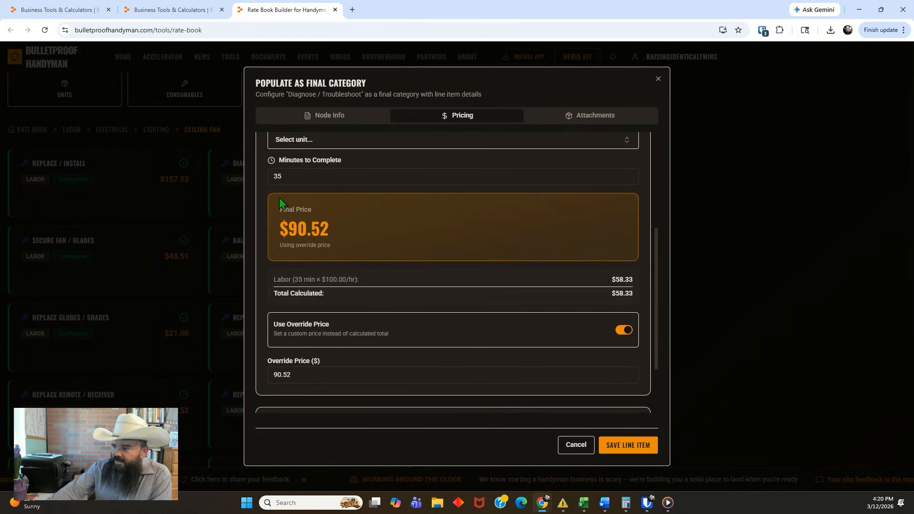
Create the unit of measurement "per square foot" and assign it to the Diagnose / Troubleshoot line item
{"action": "scroll", "coordinate": [281, 204], "scroll_direction": "up", "scroll_amount": 1}
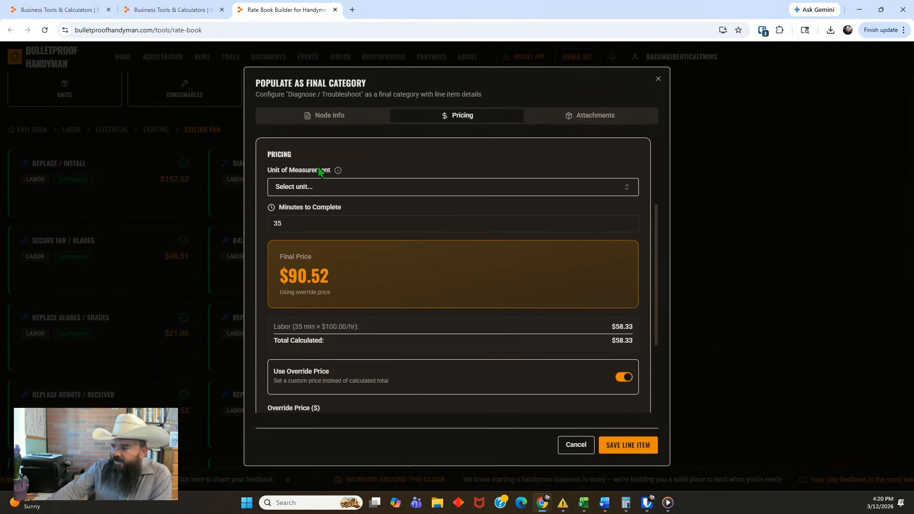
{"action": "left_click", "coordinate": [627, 187]}
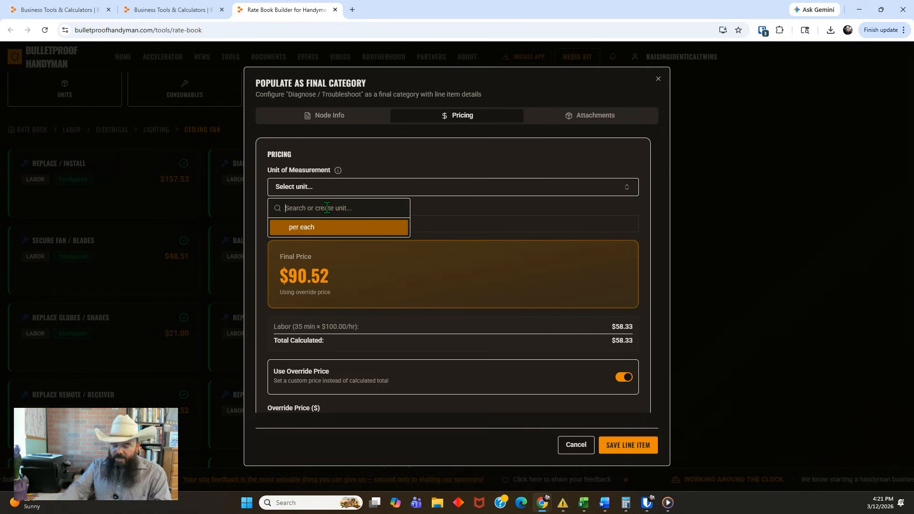
{"action": "type", "text": "per "}
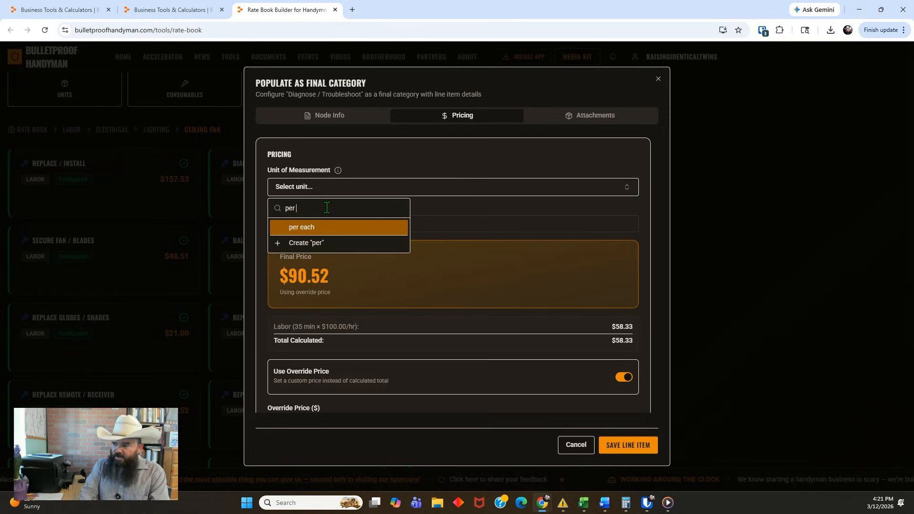
{"action": "type", "text": "square foot"}
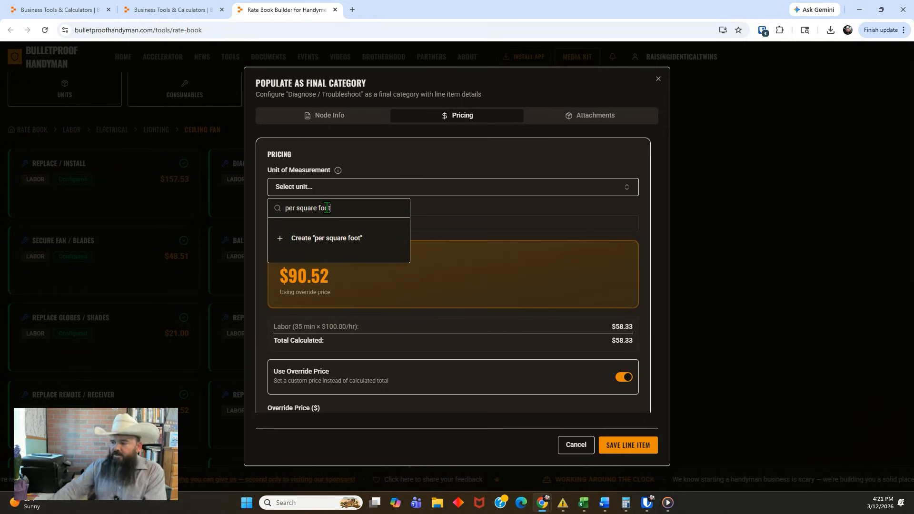
{"action": "left_click", "coordinate": [305, 240]}
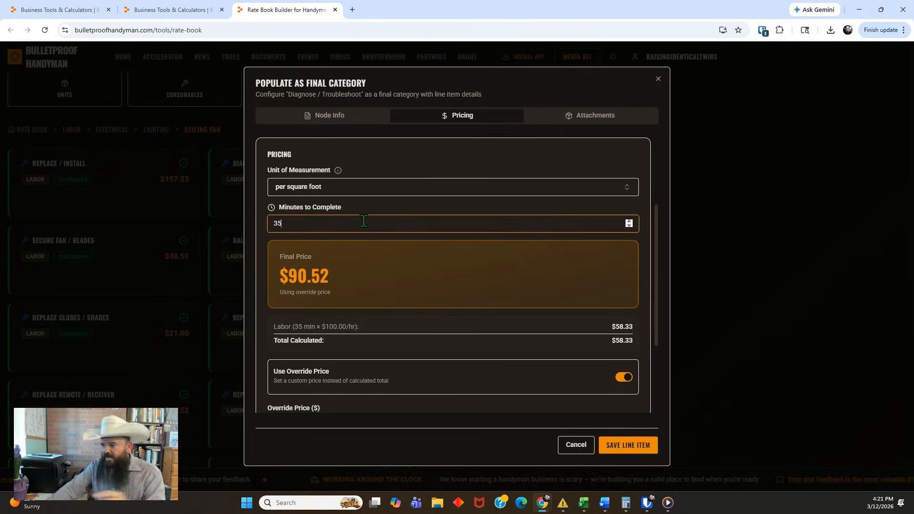
Set the Diagnose / Troubleshoot line item's minutes to complete to 45
{"action": "left_click", "coordinate": [629, 222]}
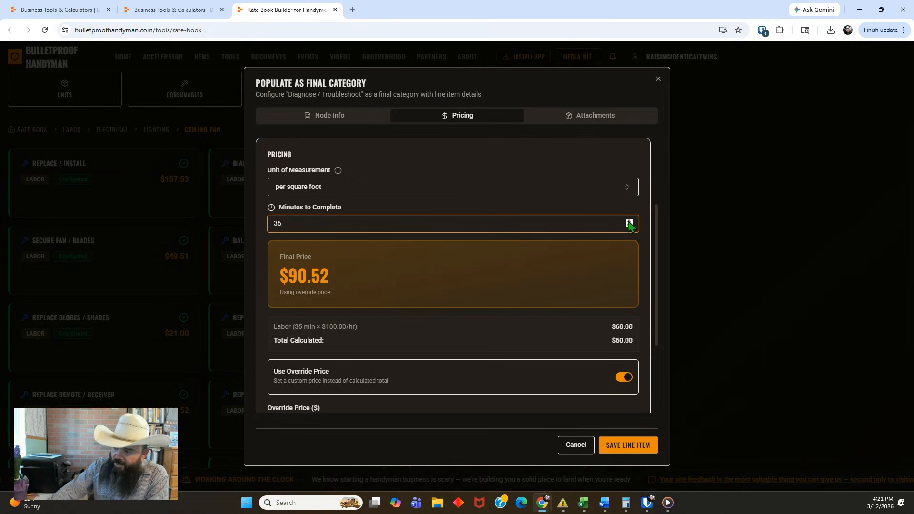
{"action": "left_click", "coordinate": [628, 222]}
{"action": "left_click", "coordinate": [629, 222]}
{"action": "left_click", "coordinate": [628, 222]}
{"action": "left_click", "coordinate": [628, 222]}
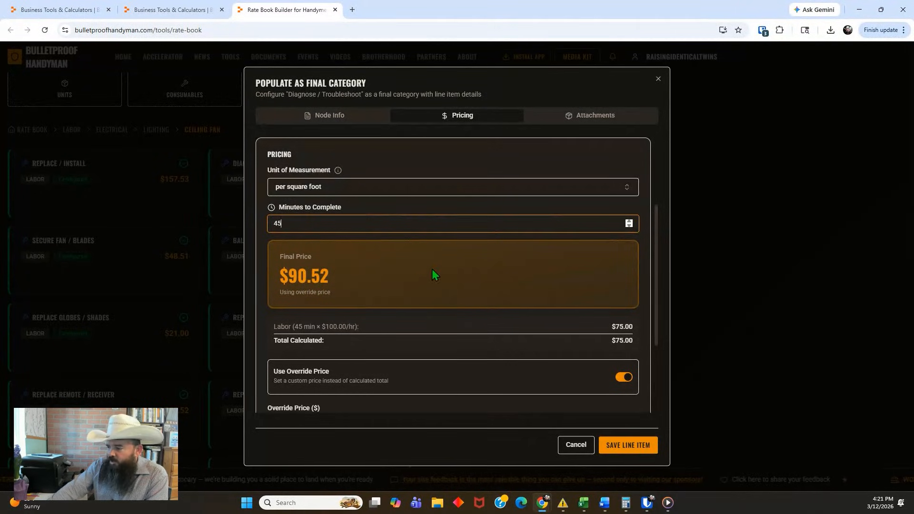
Turn off the override price so the Diagnose / Troubleshoot line item uses its calculated price
{"action": "scroll", "coordinate": [432, 269], "scroll_direction": "down", "scroll_amount": 2}
{"action": "left_click", "coordinate": [623, 283]}
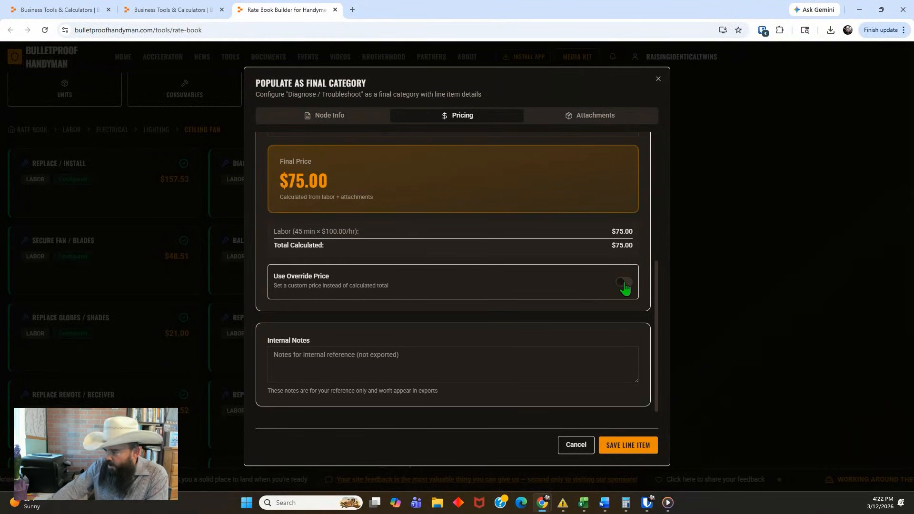
{"action": "scroll", "coordinate": [476, 183], "scroll_direction": "up", "scroll_amount": 3}
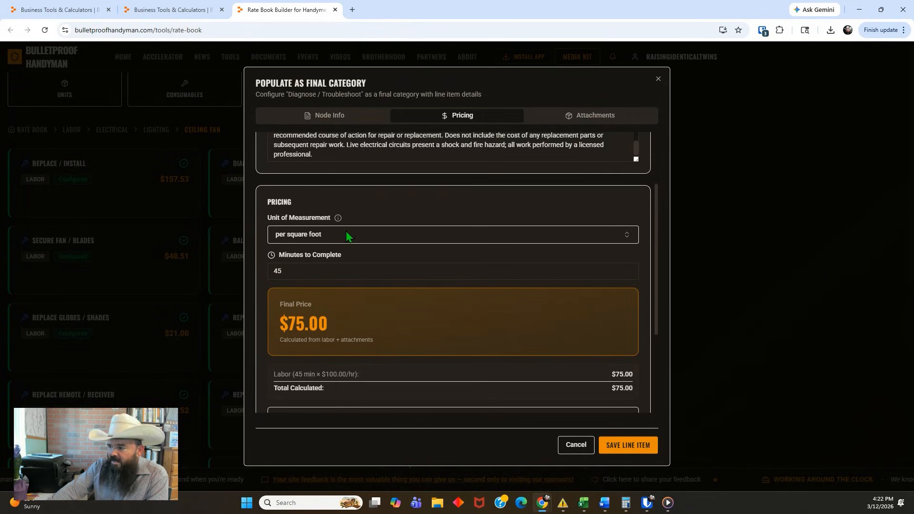
Set the Diagnose / Troubleshoot line item's minutes to complete to 41 and turn its override price of 90.52 back on
{"action": "scroll", "coordinate": [453, 198], "scroll_direction": "down", "scroll_amount": 1}
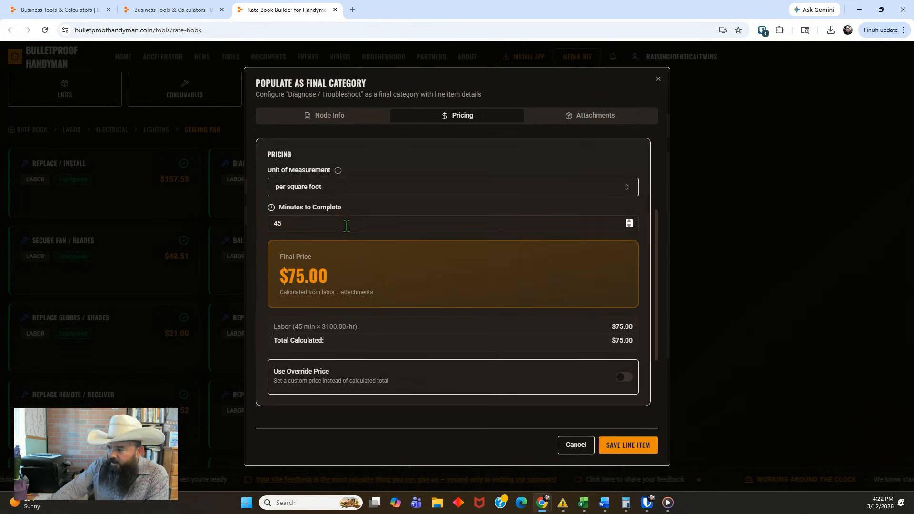
{"action": "left_click", "coordinate": [629, 226]}
{"action": "left_click", "coordinate": [629, 226]}
{"action": "left_click_drag", "start_coordinate": [629, 227], "coordinate": [628, 221]}
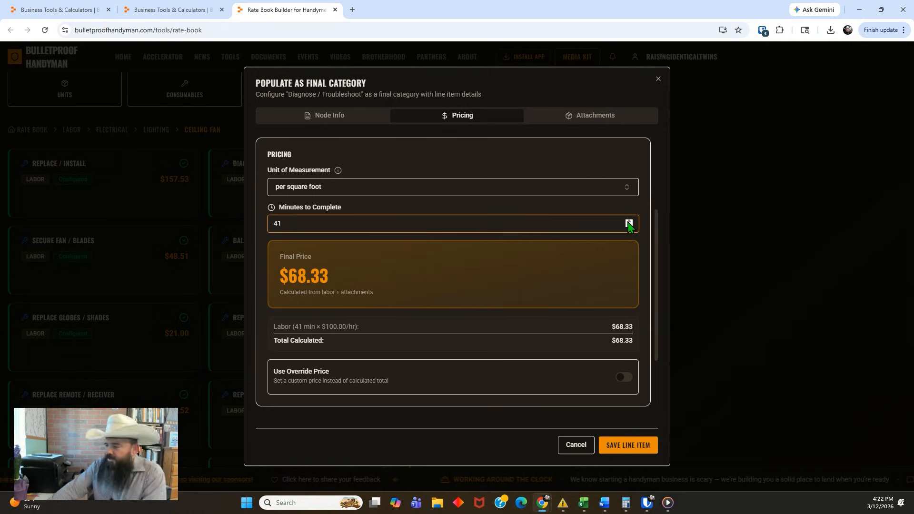
{"action": "scroll", "coordinate": [481, 241], "scroll_direction": "down", "scroll_amount": 2}
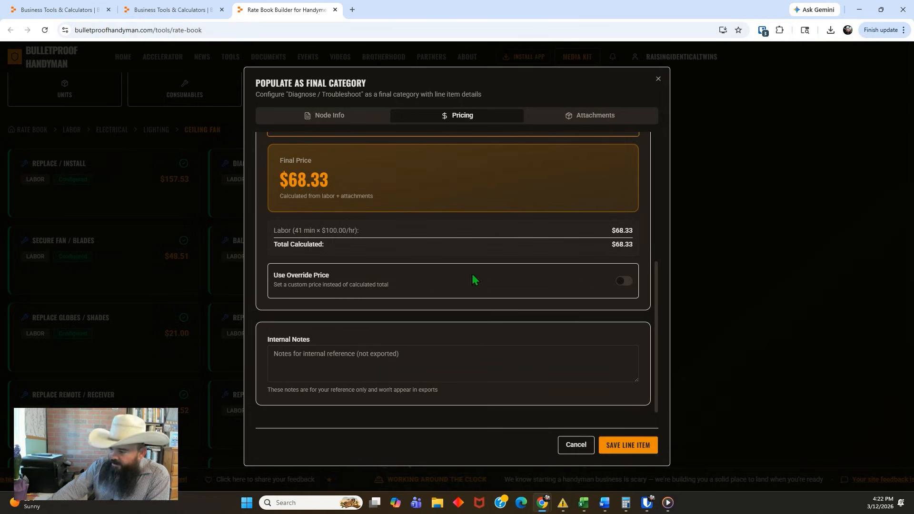
{"action": "left_click", "coordinate": [624, 282]}
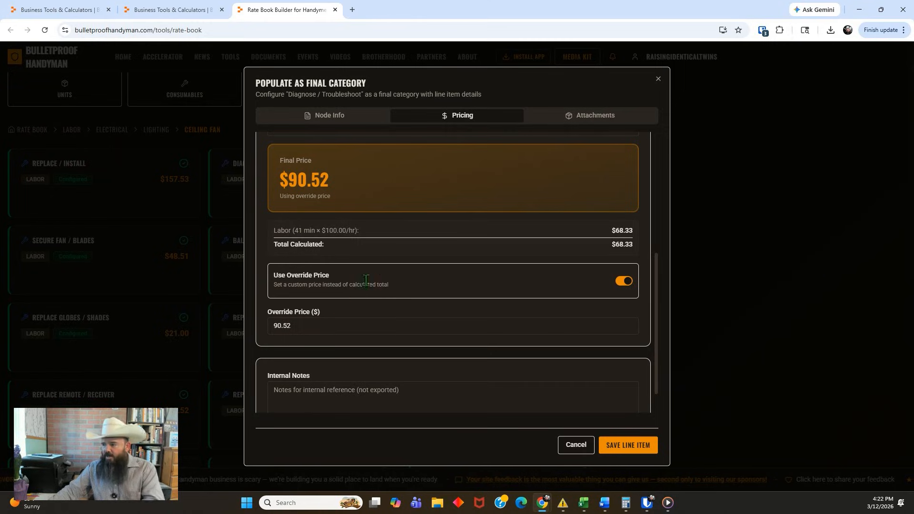
{"action": "scroll", "coordinate": [375, 298], "scroll_direction": "down", "scroll_amount": 1}
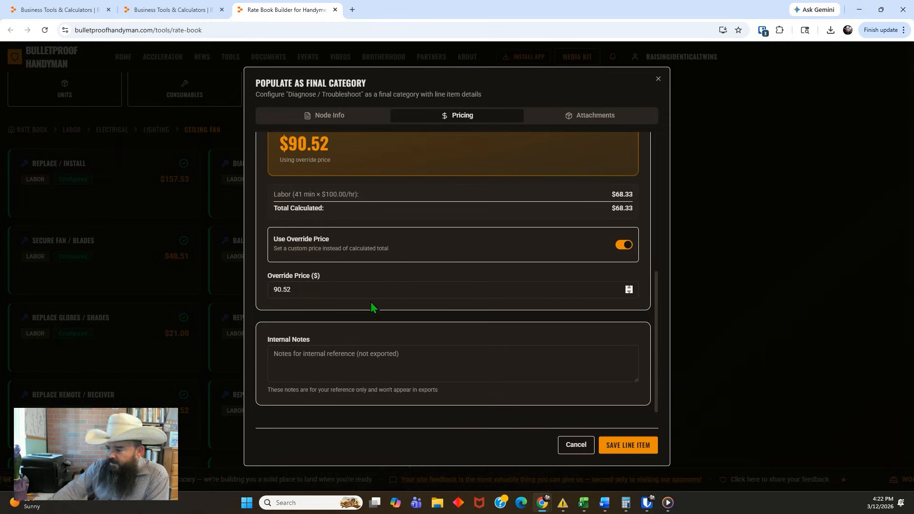
Create the consumable "Electrical Tape", attach it to the Diagnose / Troubleshoot line item, and save the line item
{"action": "left_click", "coordinate": [593, 117]}
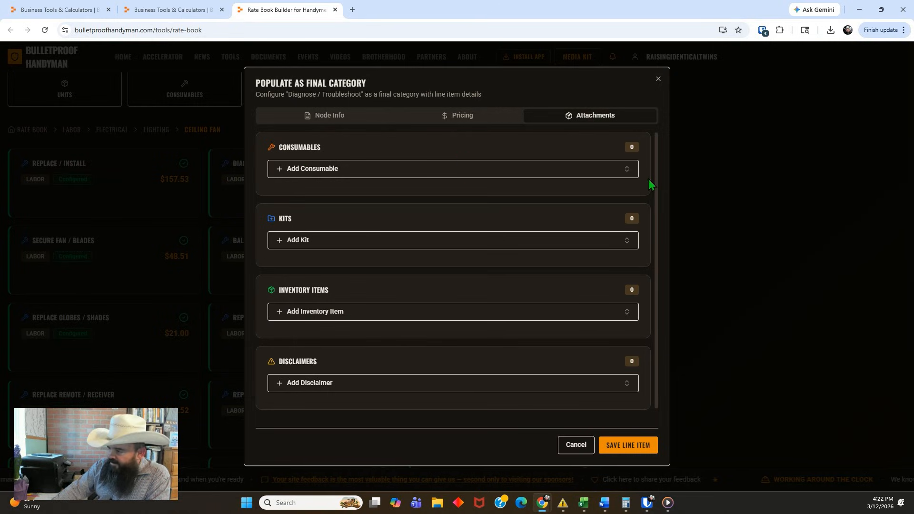
{"action": "left_click", "coordinate": [626, 171]}
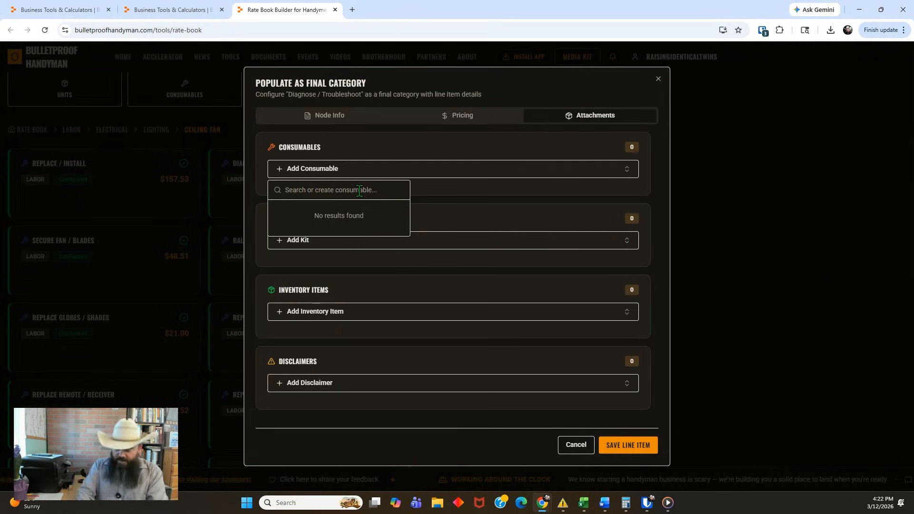
{"action": "type", "text": "ele"}
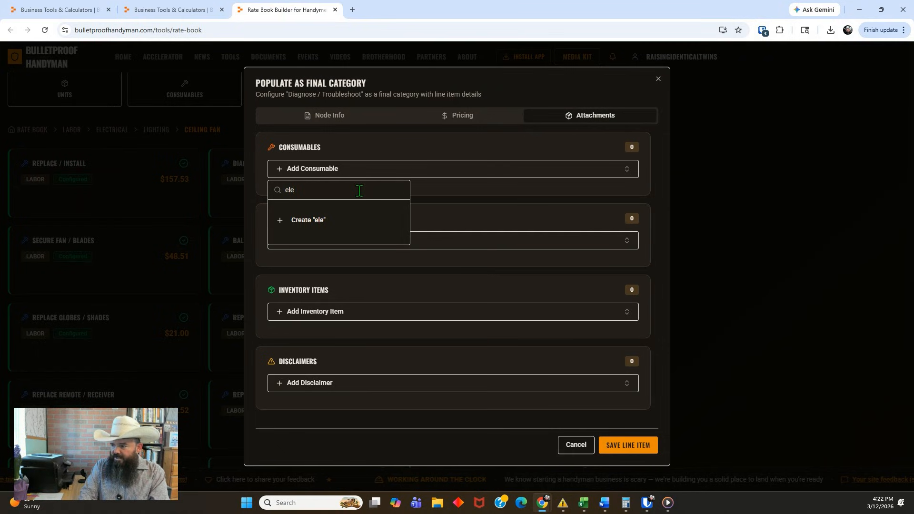
{"action": "type", "text": "ctrical Tape"}
{"action": "left_click", "coordinate": [304, 219]}
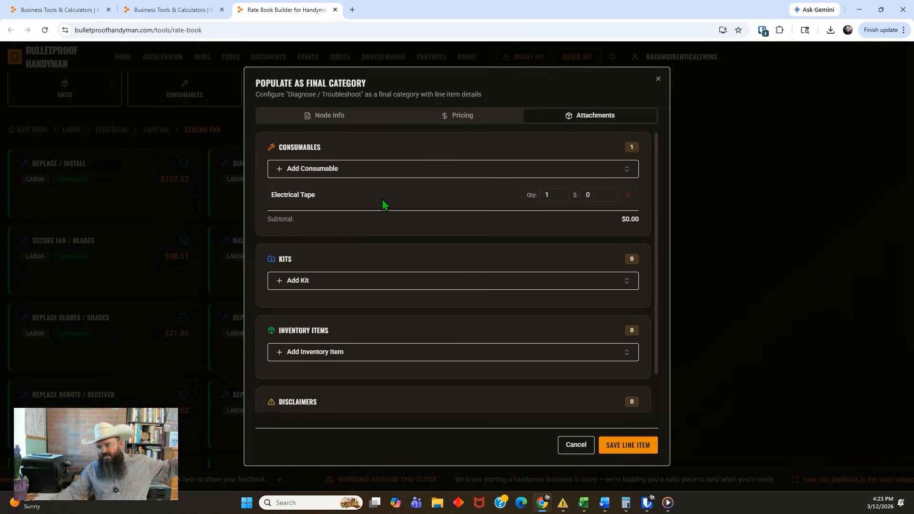
{"action": "scroll", "coordinate": [324, 333], "scroll_direction": "down", "scroll_amount": 1}
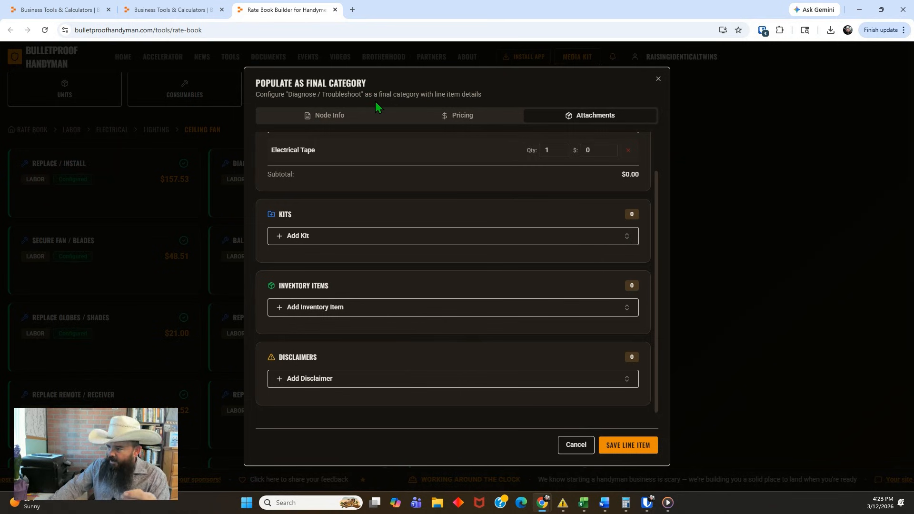
{"action": "left_click", "coordinate": [624, 444]}
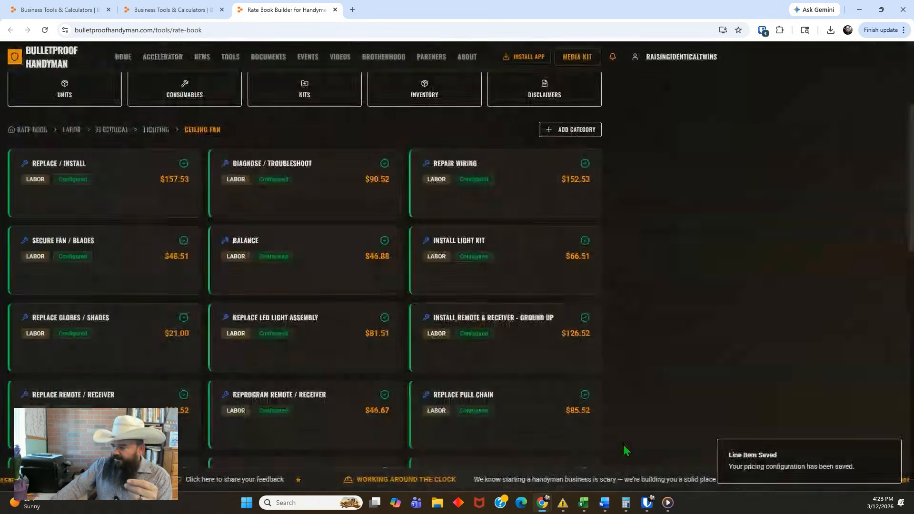
View the custom hourly rate setting for the Diagnose / Troubleshoot item and close it without entering a rate
{"action": "scroll", "coordinate": [248, 214], "scroll_direction": "up", "scroll_amount": 1}
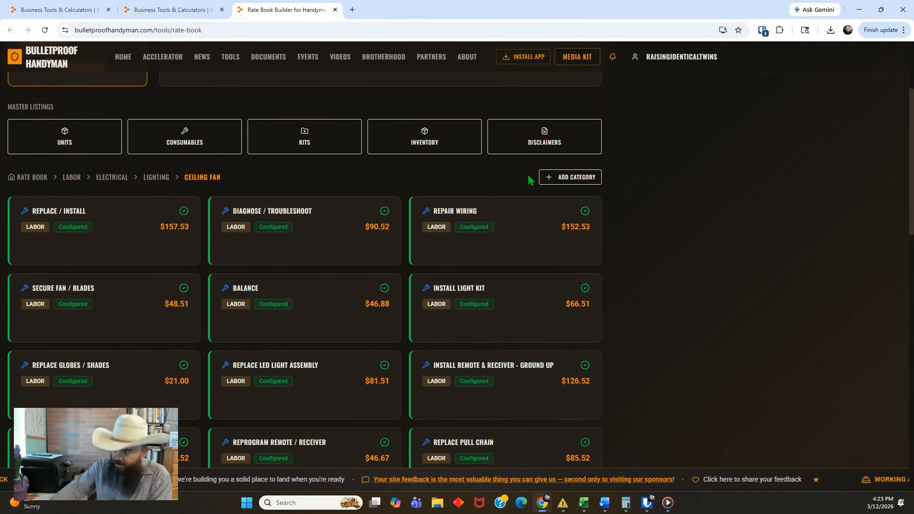
{"action": "left_click", "coordinate": [569, 178]}
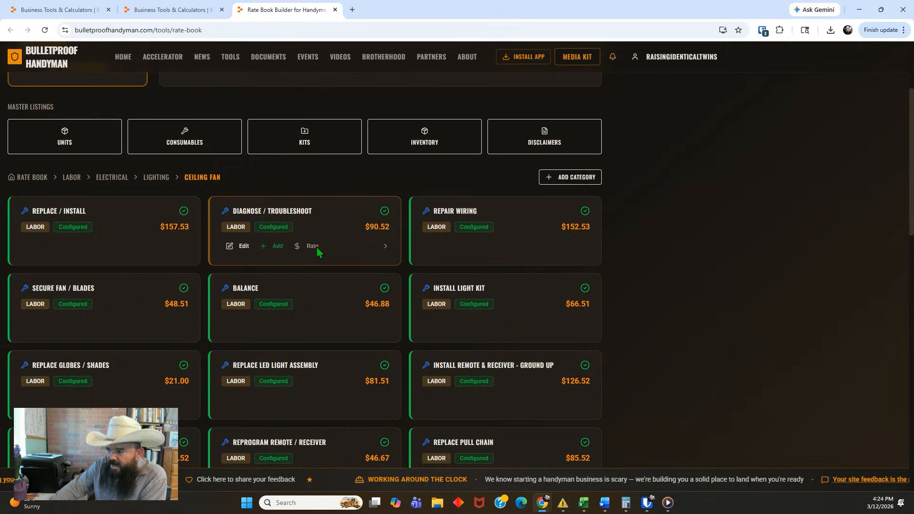
{"action": "left_click", "coordinate": [309, 247]}
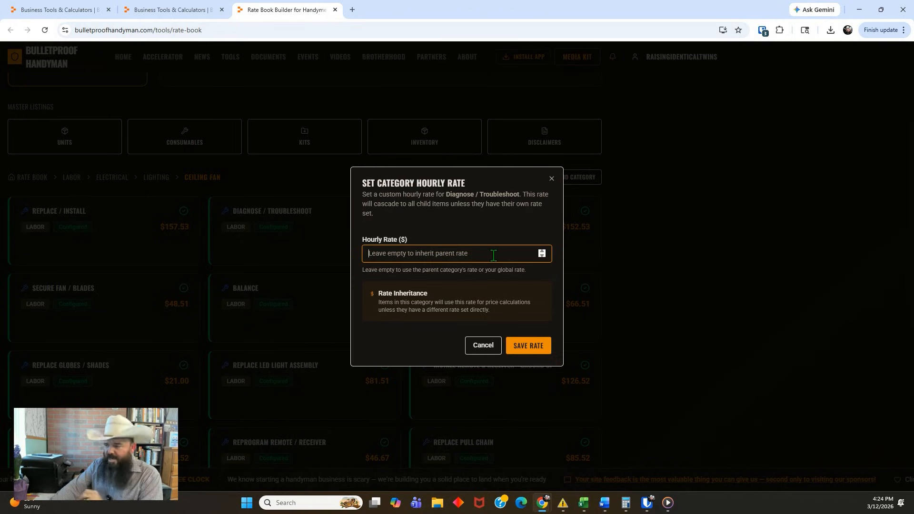
{"action": "left_click", "coordinate": [481, 347]}
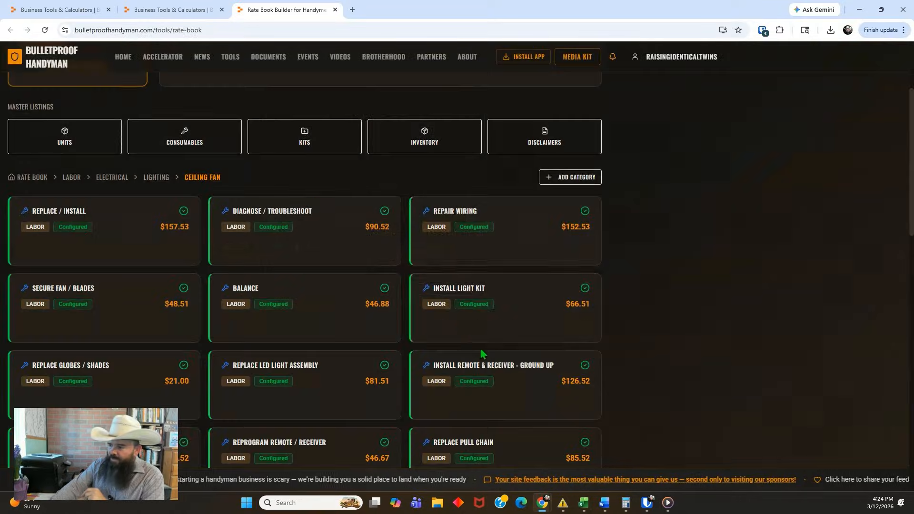
Go up to the Labor categories, enter an hourly rate of 150 for Electrical, and close the rate setting without saving
{"action": "left_click", "coordinate": [113, 178]}
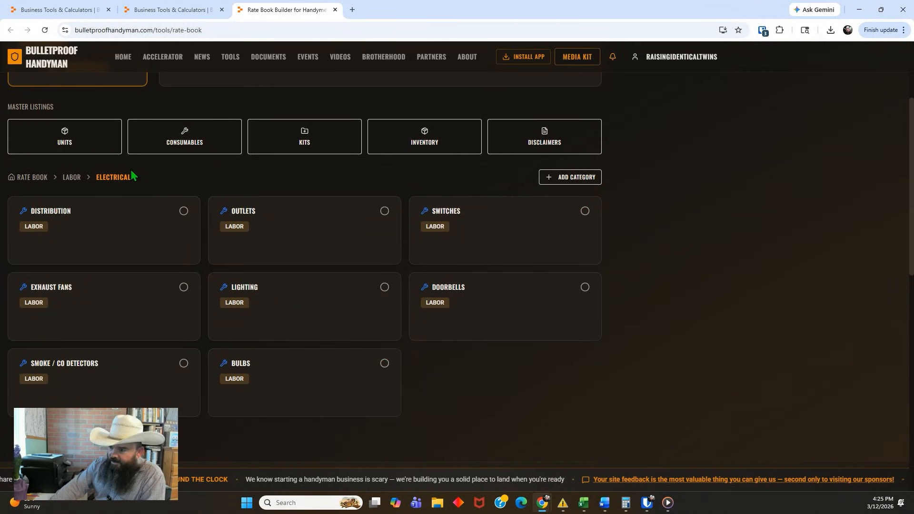
{"action": "left_click", "coordinate": [72, 176]}
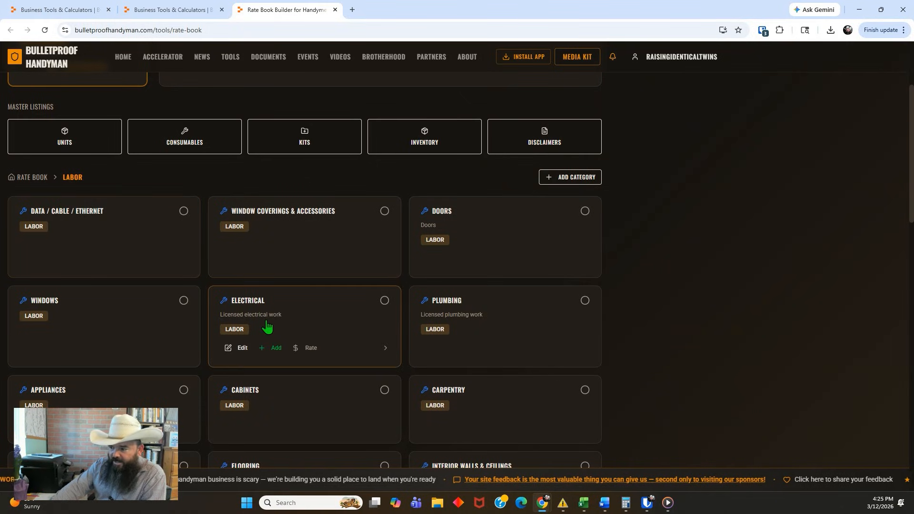
{"action": "left_click", "coordinate": [309, 347]}
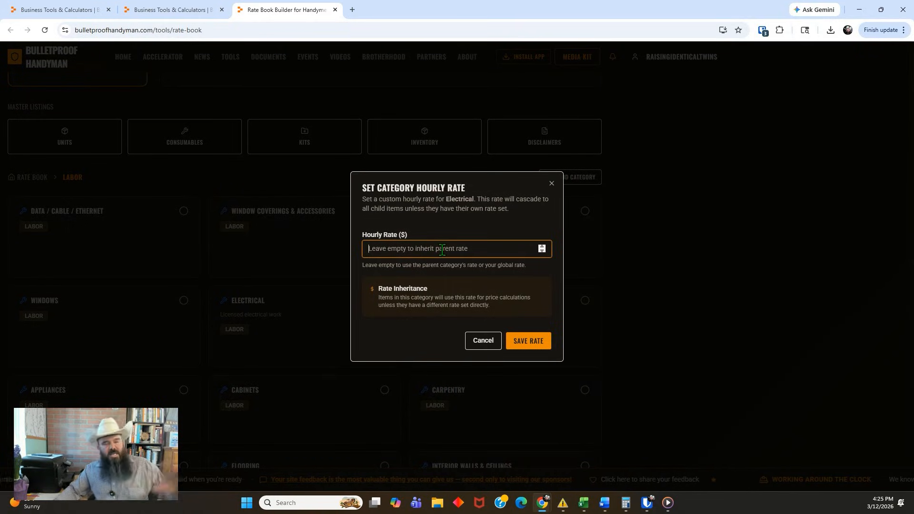
{"action": "type", "text": "150"}
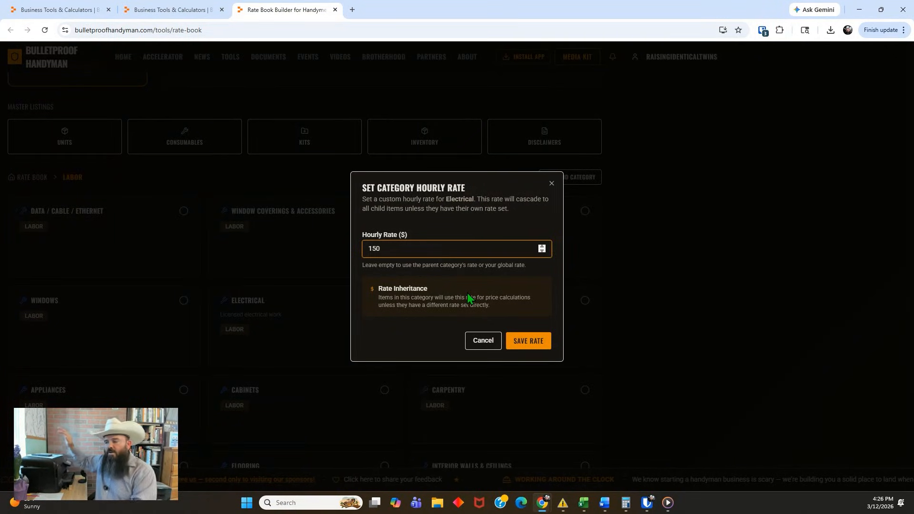
{"action": "left_click", "coordinate": [551, 183]}
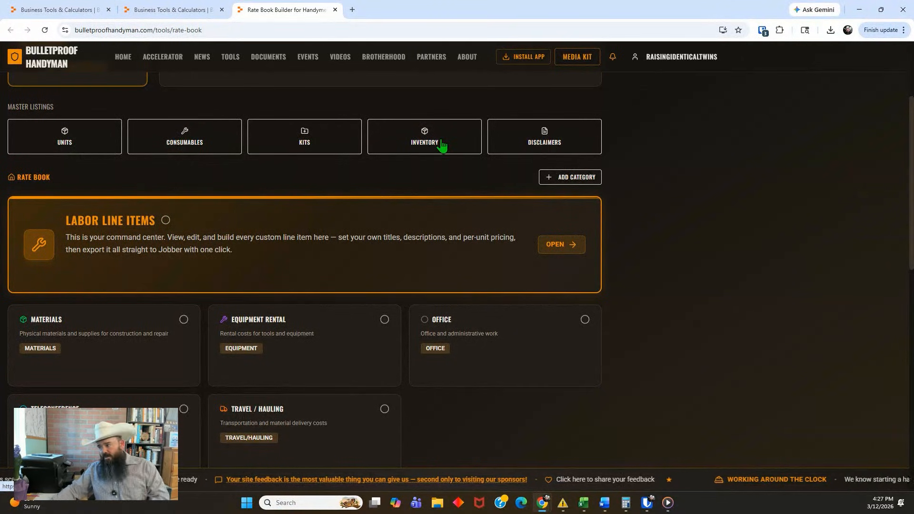
{"action": "scroll", "coordinate": [271, 296], "scroll_direction": "down", "scroll_amount": 3}
{"action": "scroll", "coordinate": [272, 295], "scroll_direction": "up", "scroll_amount": 6}
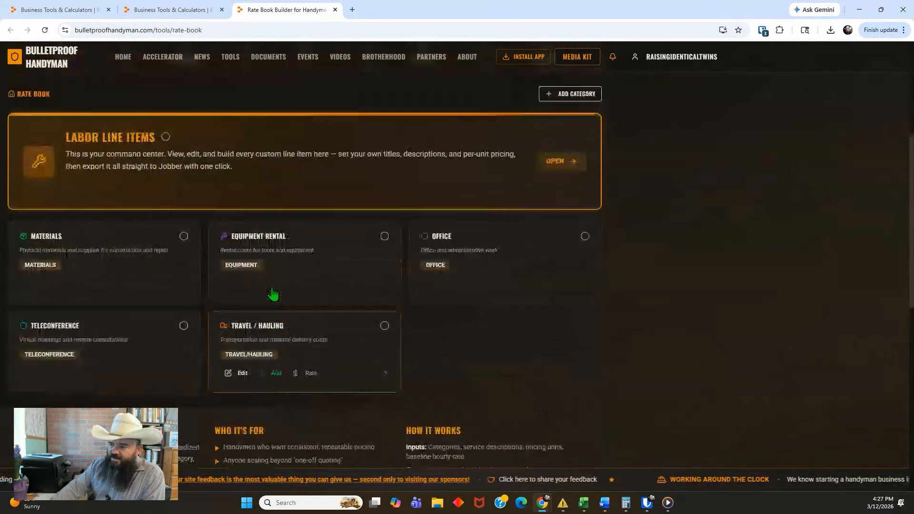
{"action": "scroll", "coordinate": [276, 291], "scroll_direction": "down", "scroll_amount": 1}
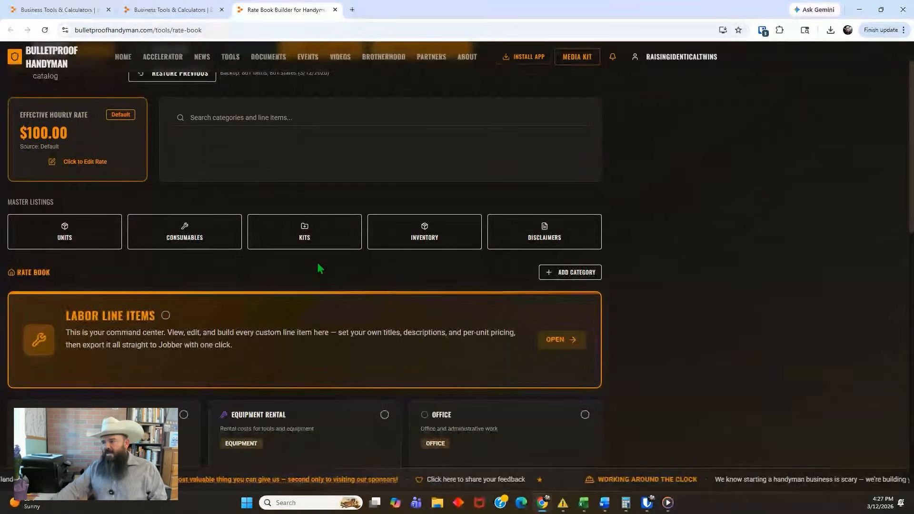
{"action": "scroll", "coordinate": [318, 265], "scroll_direction": "up", "scroll_amount": 1}
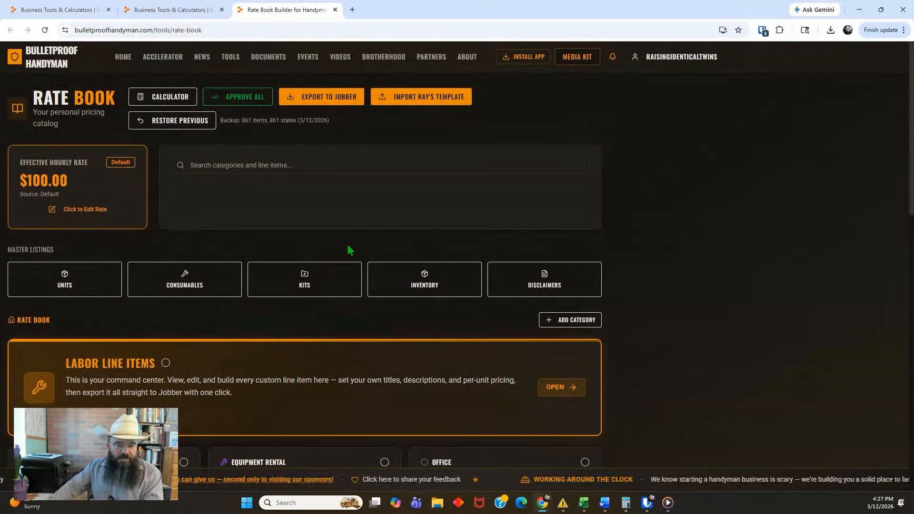